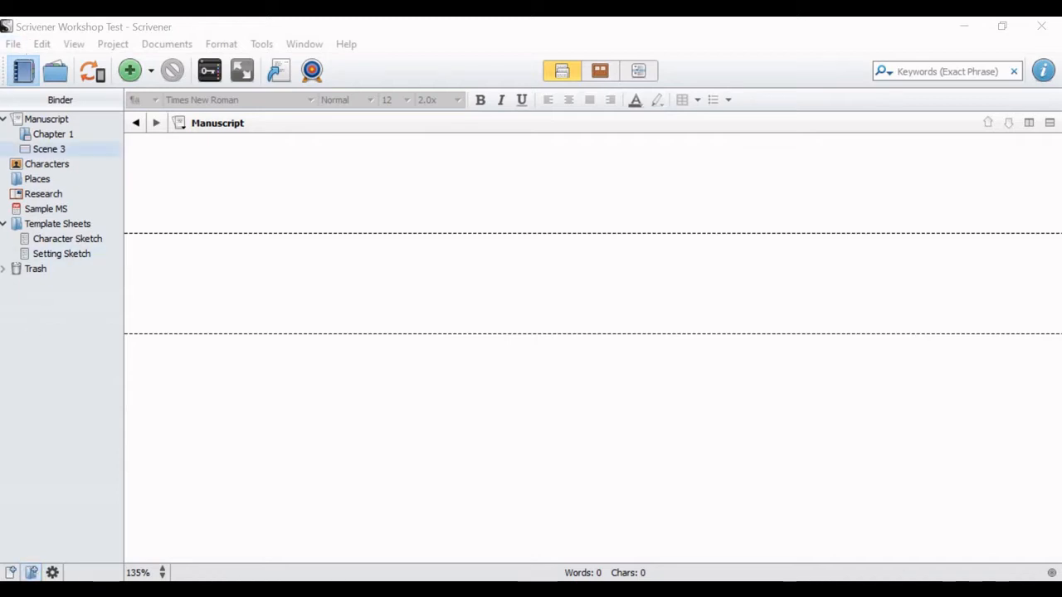
Step: Create a new project from the Fiction Novel template, named Nano 2020 and saved on the Desktop
left_click(13, 44)
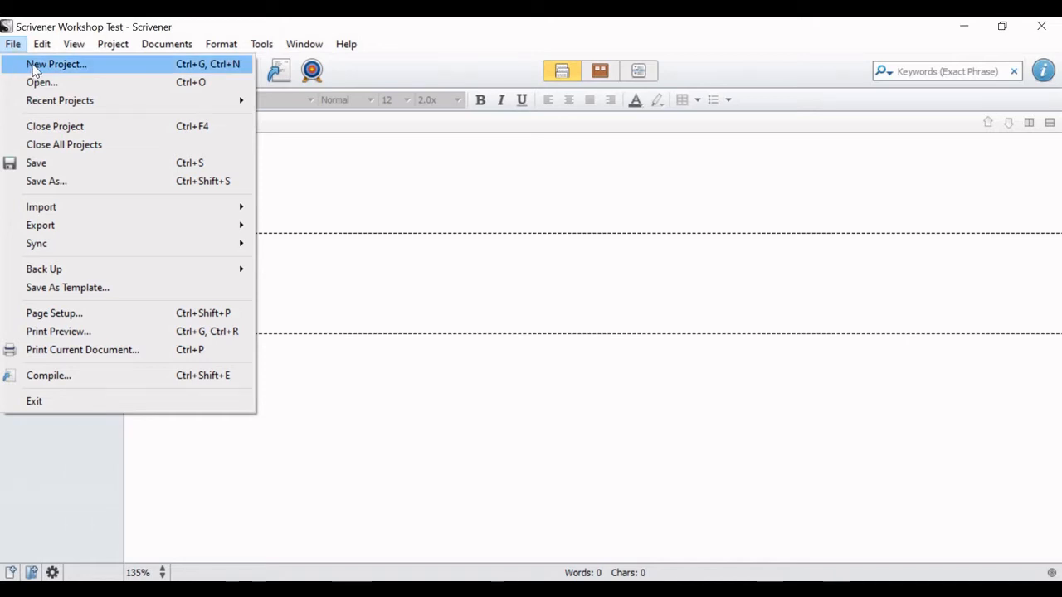
left_click(33, 67)
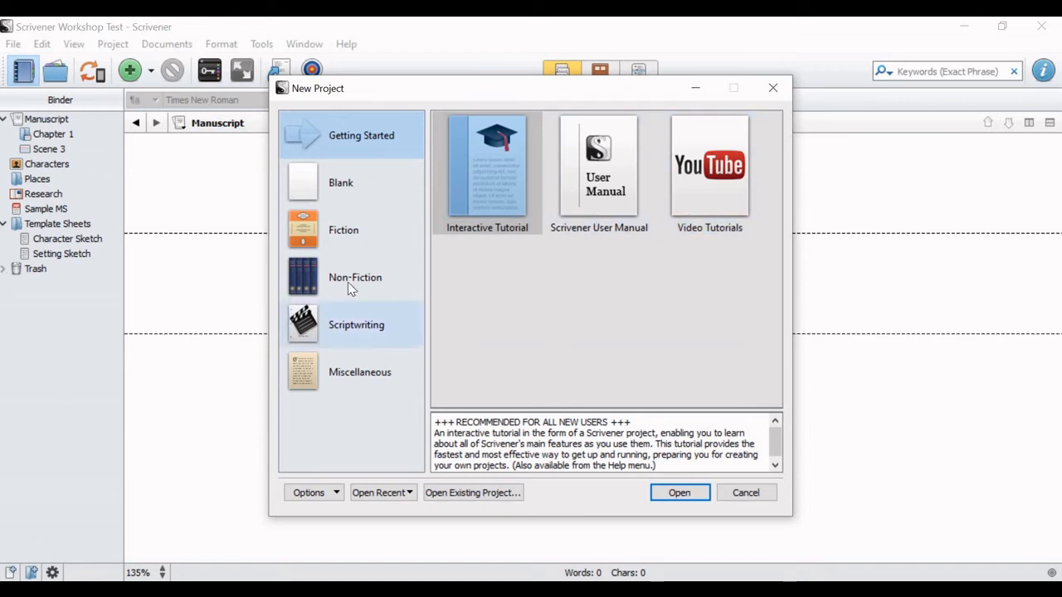
left_click(326, 237)
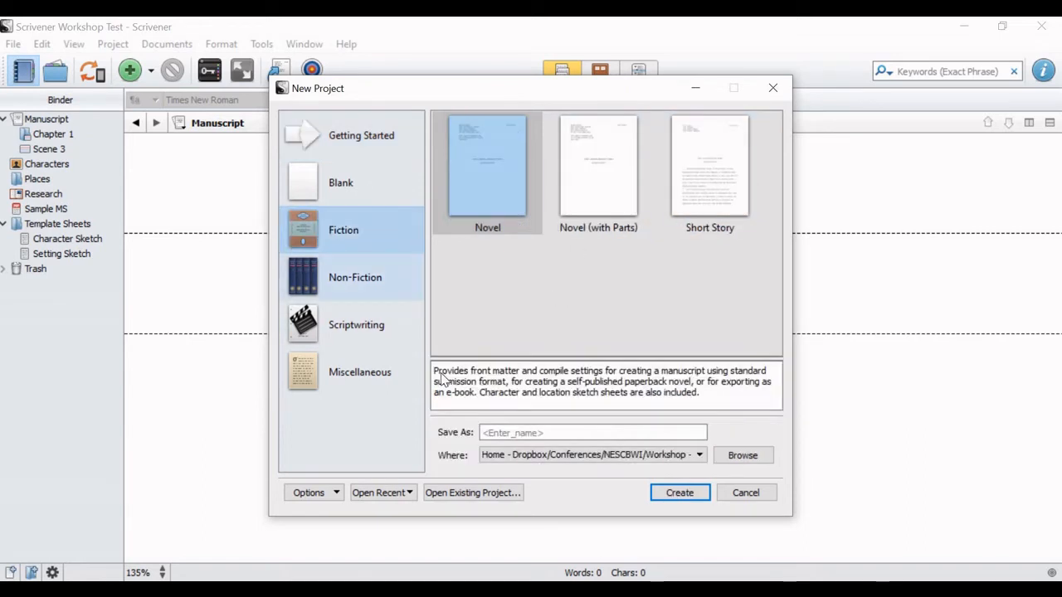
left_click(550, 457)
left_click(515, 491)
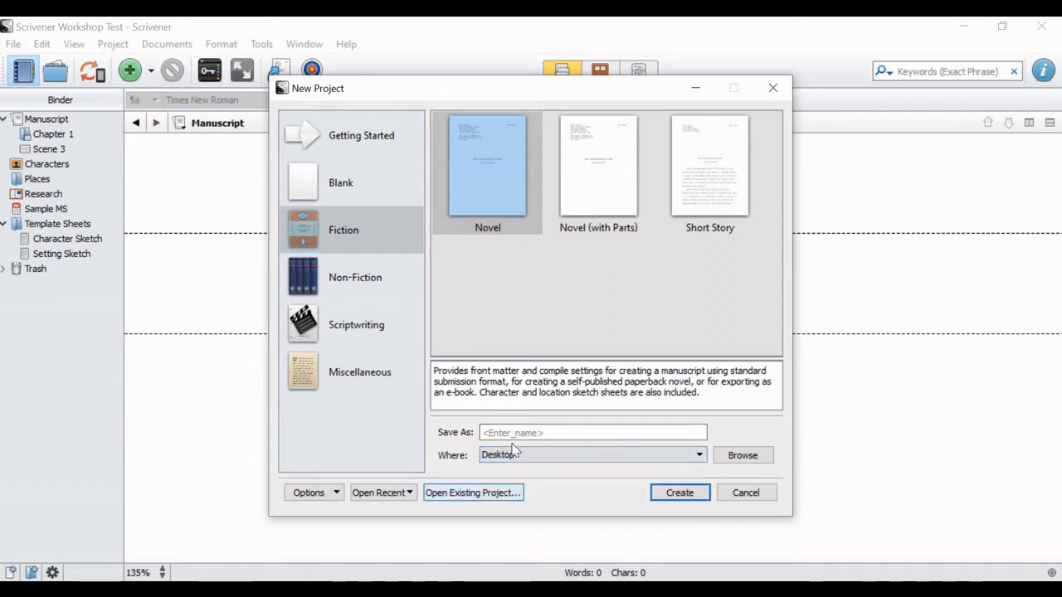
left_click(518, 432)
type("Nan")
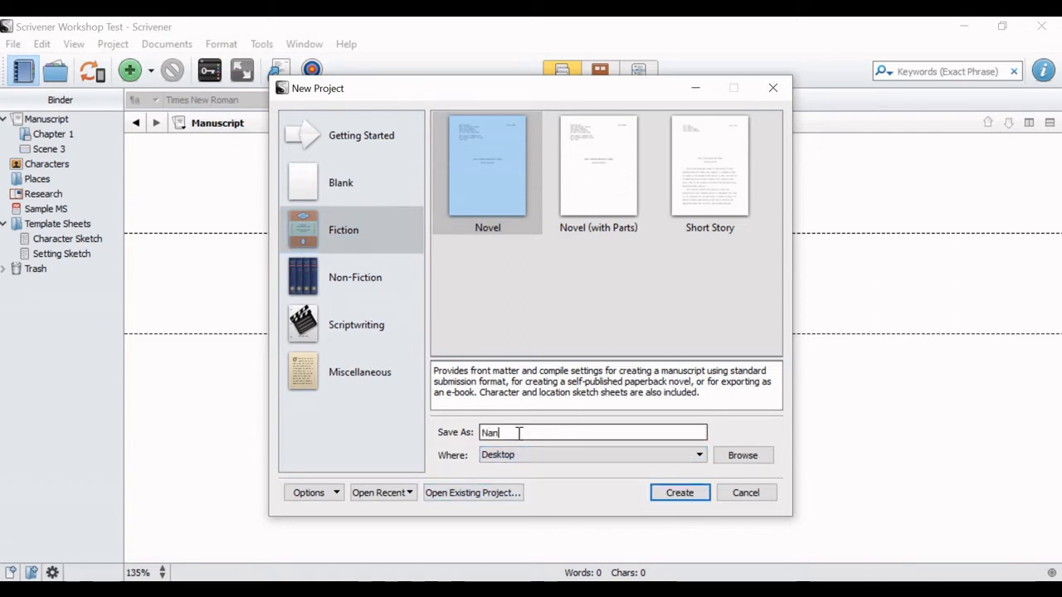
type("o 2020")
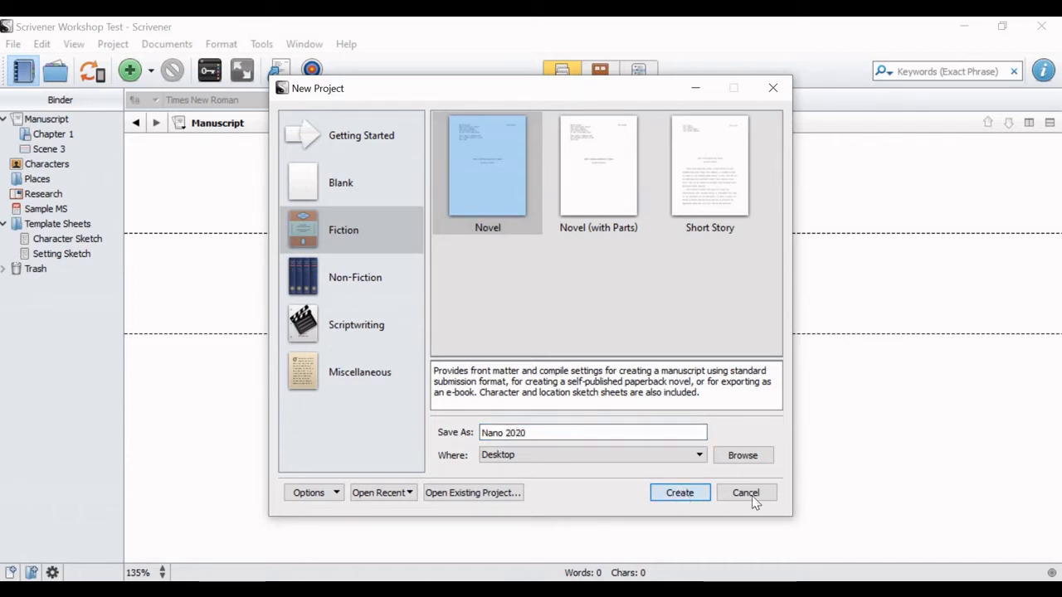
key("Return")
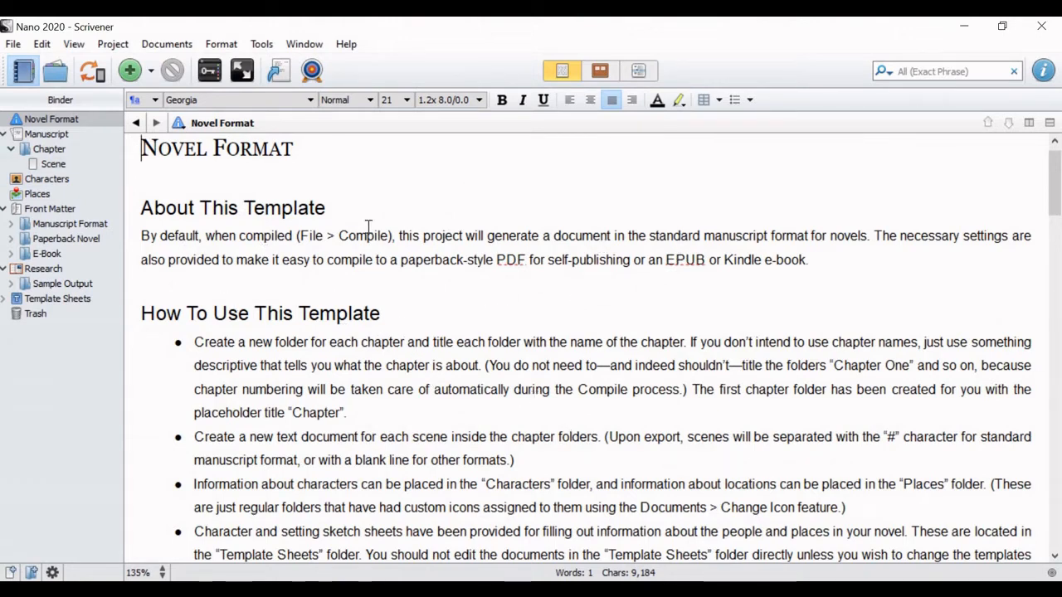
Step: Skim the Novel Format template notes and move that document into the Trash
scroll(585, 369, "down", 5)
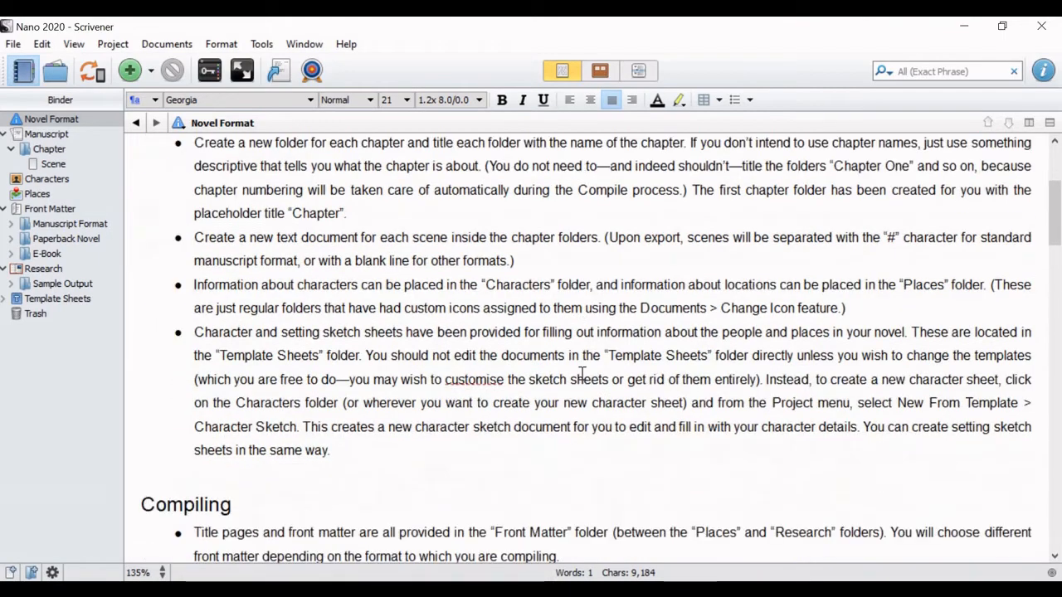
scroll(583, 374, "down", 13)
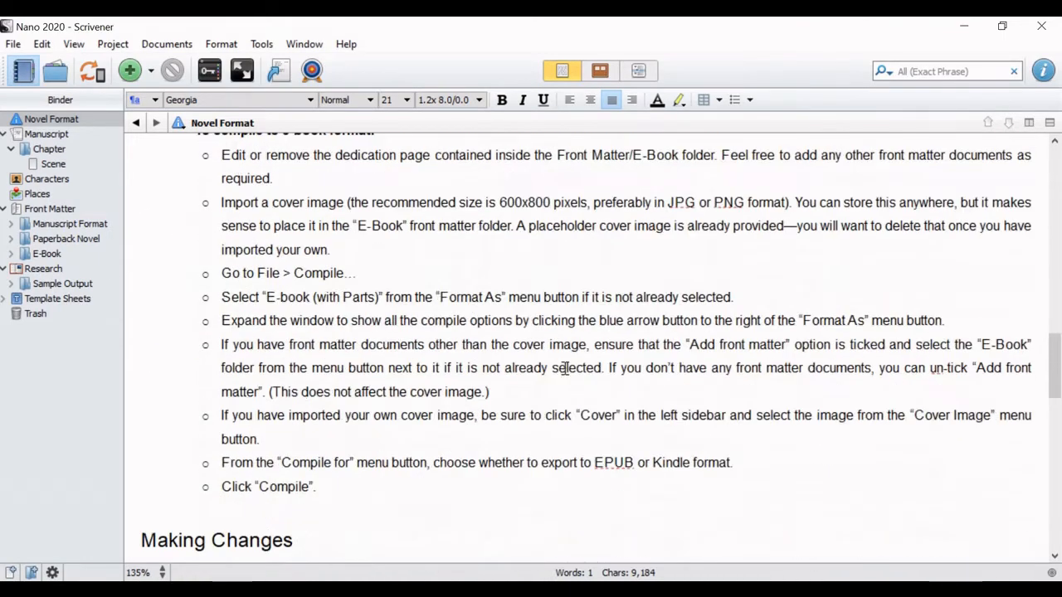
scroll(555, 366, "down", 3)
scroll(969, 297, "up", 9)
left_click(1055, 169)
left_click(1055, 169)
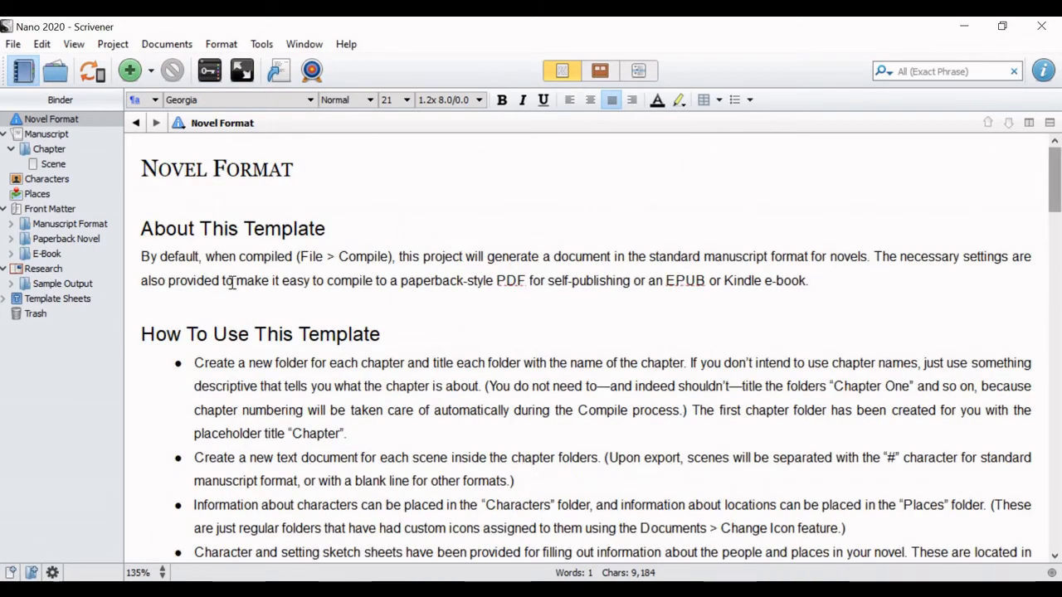
left_click(68, 120)
left_click_drag(68, 120, 48, 315)
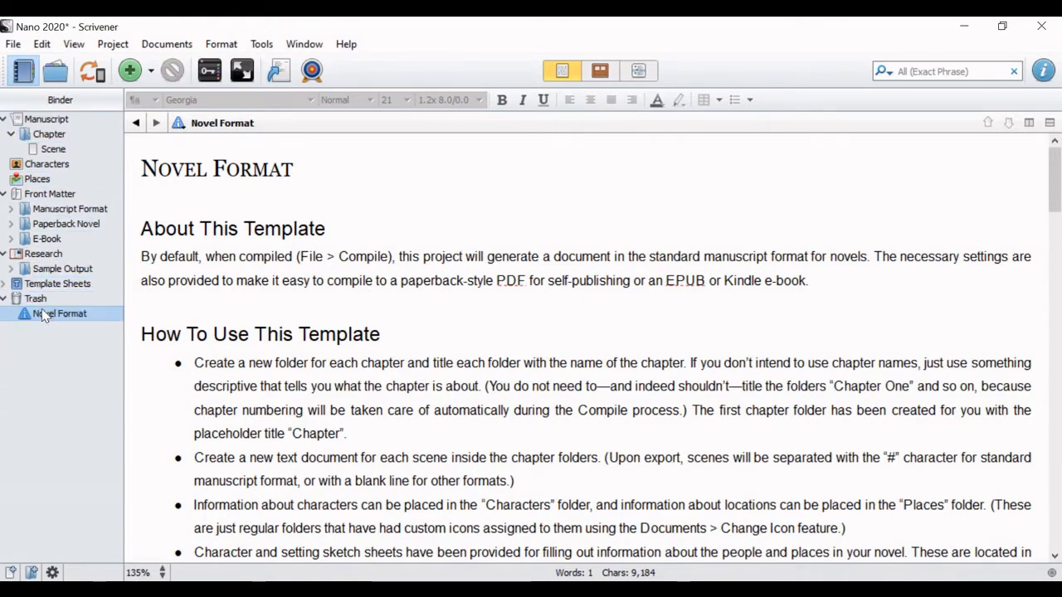
Step: Add two text documents titled Scene 2 and Scene to the Manuscript's Chapter folder, after its existing scene
left_click(106, 120)
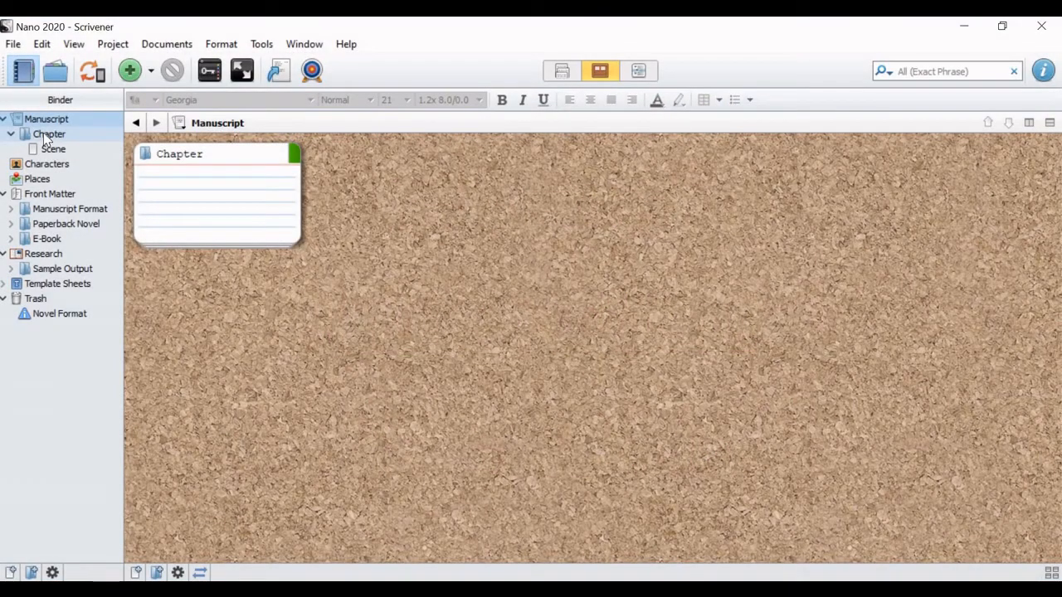
left_click(46, 134)
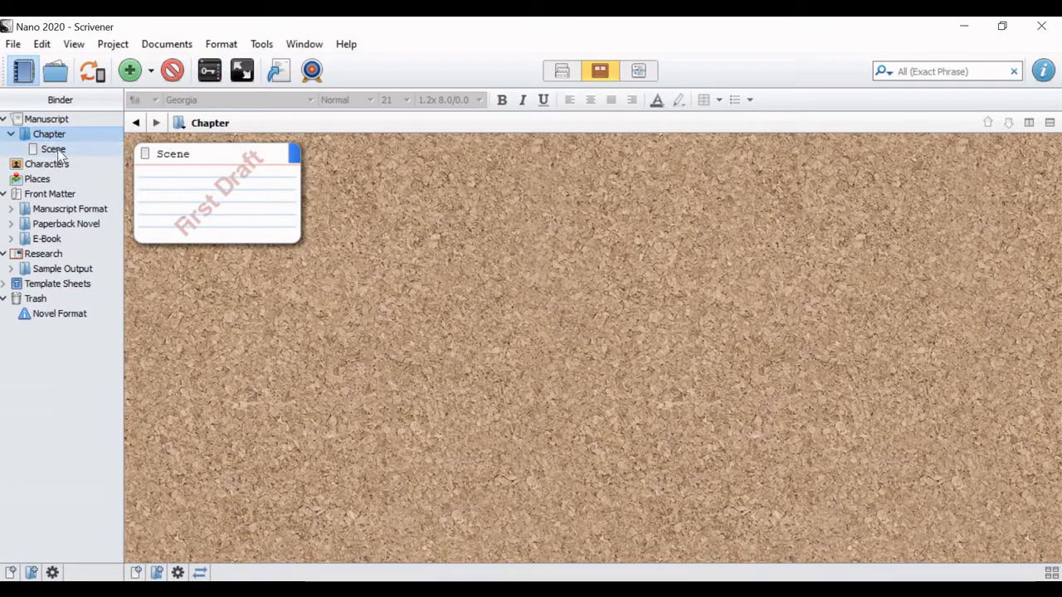
left_click(130, 70)
key("BackSpace")
type("Scene 2")
key("Return")
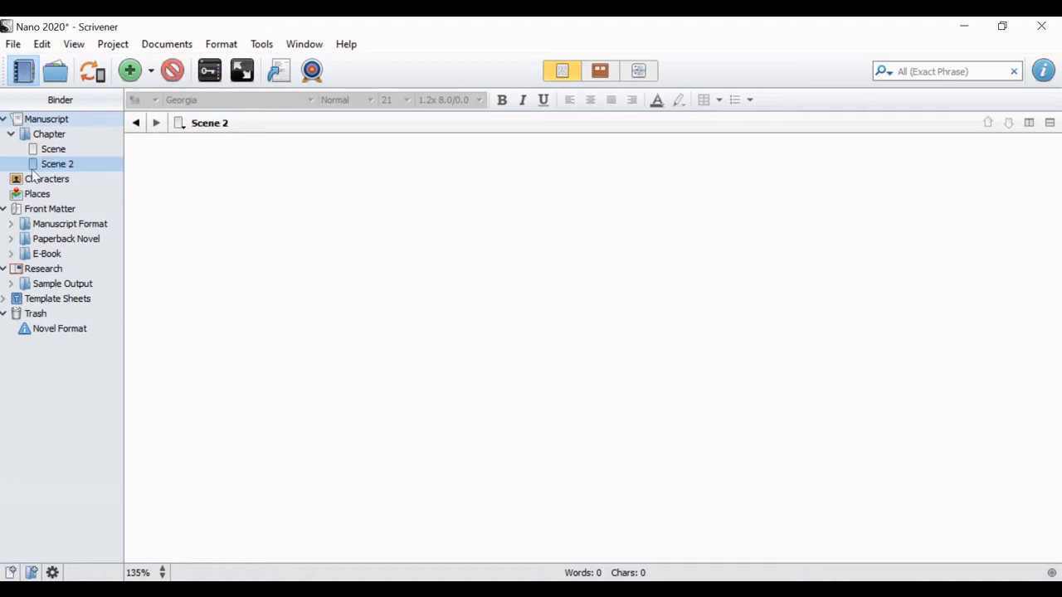
left_click(129, 73)
type("Scene")
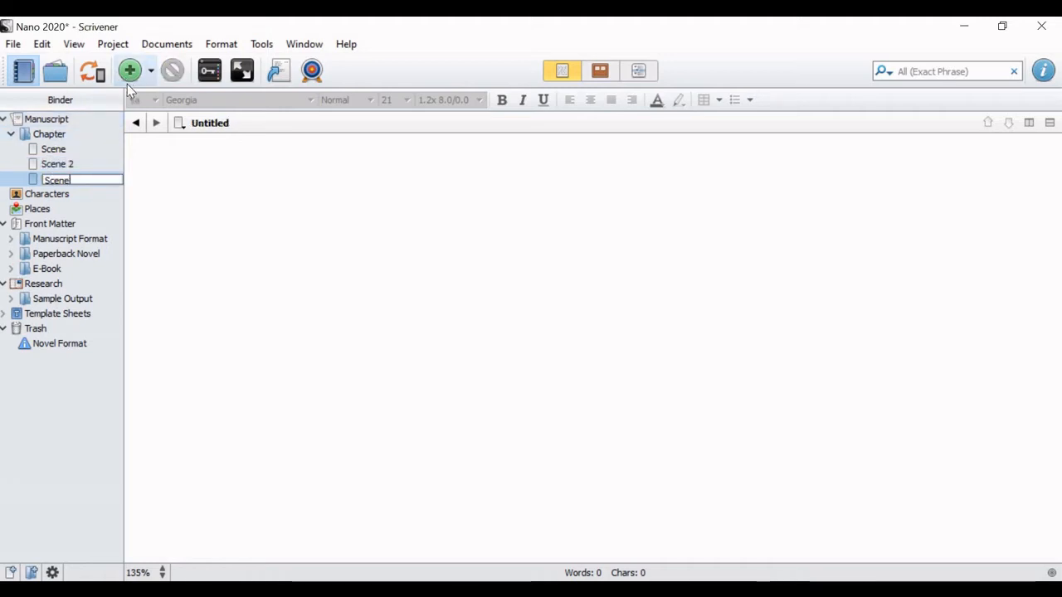
key("Return")
Step: Rearrange the Chapter's index cards on the corkboard so the First Draft scene is last and Scene 2 is in the middle
left_click(50, 134)
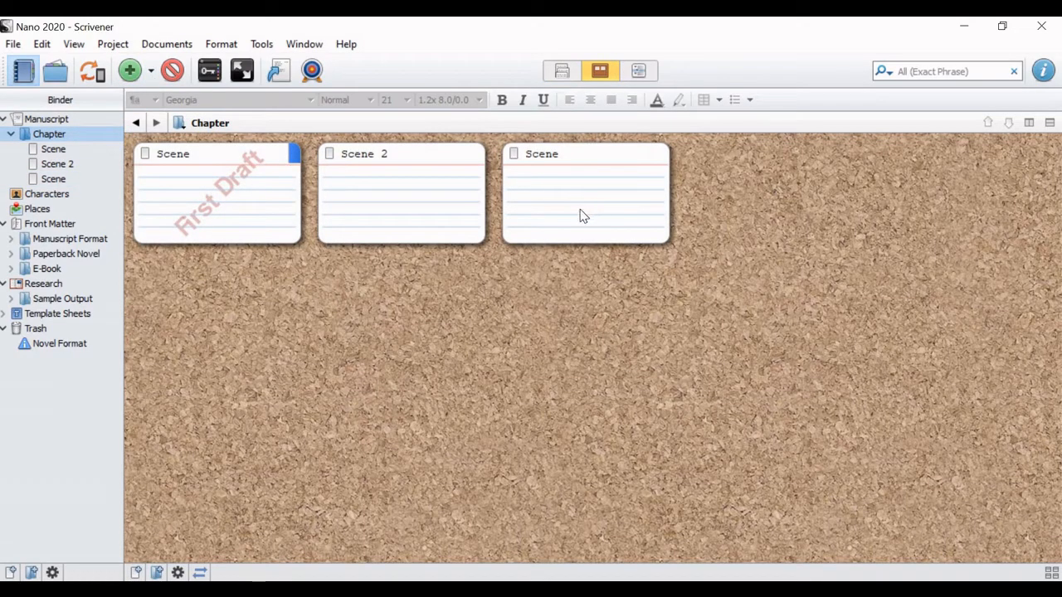
left_click_drag(606, 192, 670, 203)
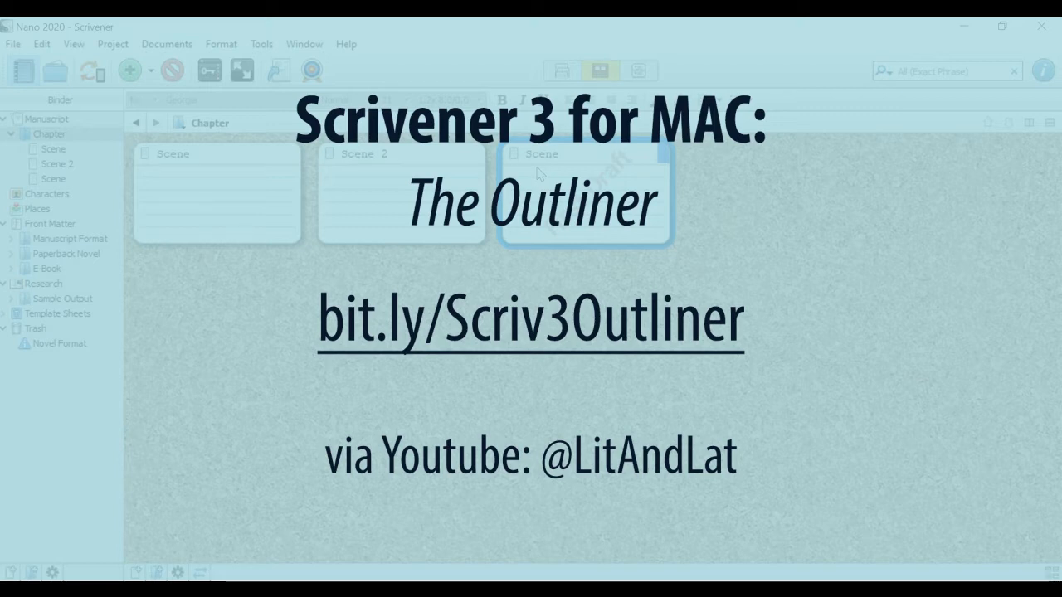
Step: Display the whole Manuscript as an outline with the Chapter's scenes expanded
left_click(645, 73)
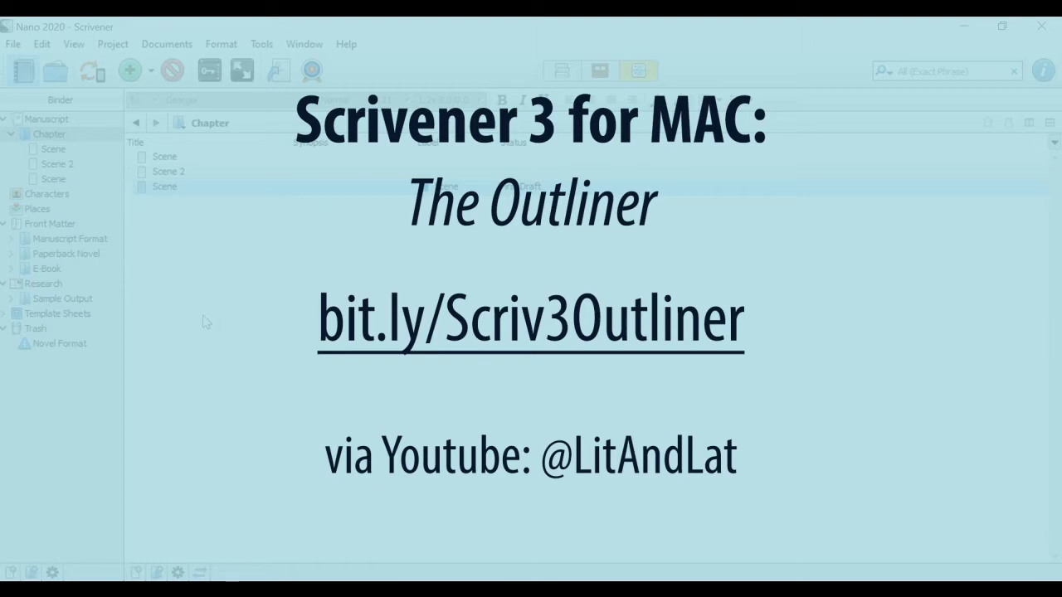
left_click(55, 121)
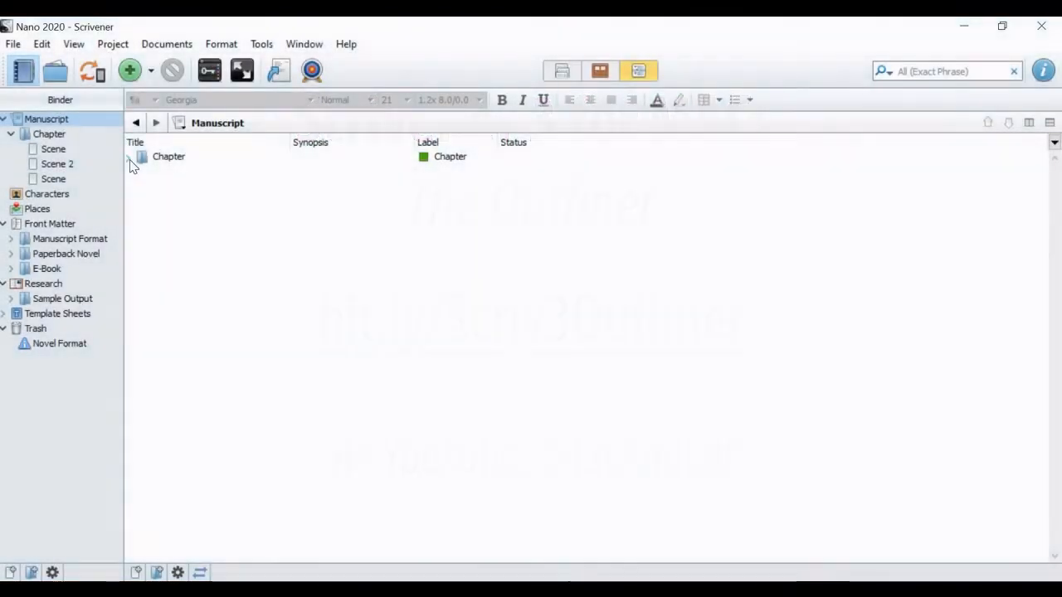
left_click(129, 157)
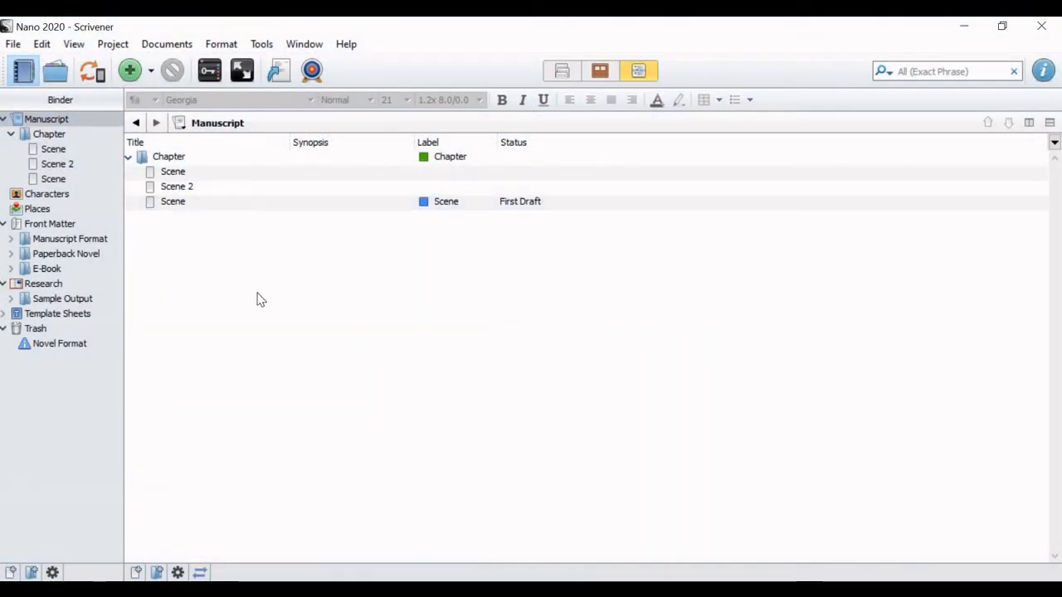
left_click(427, 173)
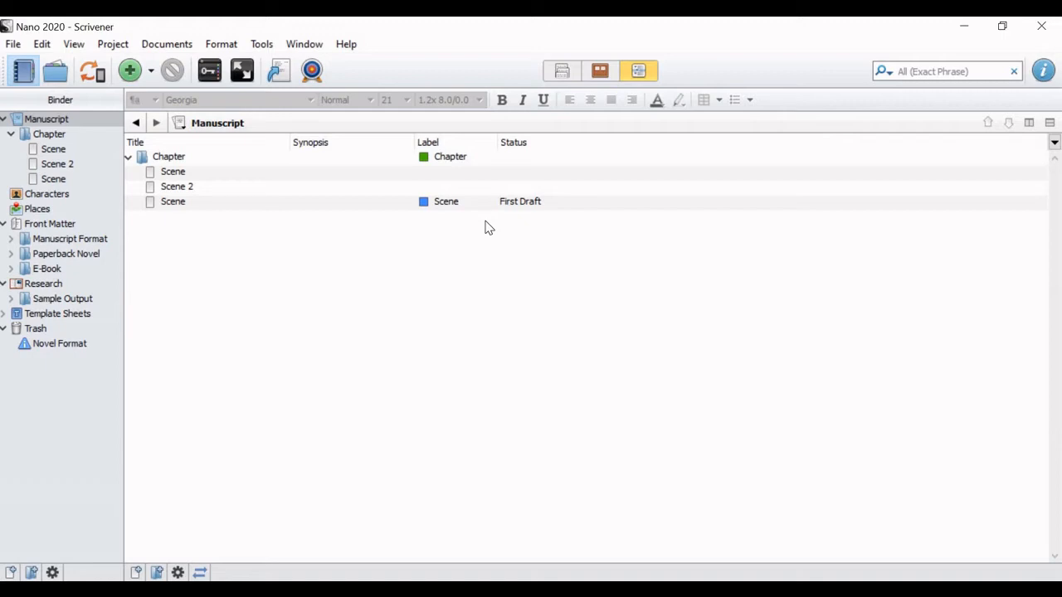
Step: Give the Chapter the synopsis "Mary had a little lamb." in the outline and check it on the corkboard card before returning to the outline
left_click(344, 159)
left_click(344, 158)
type("Mary had a little ")
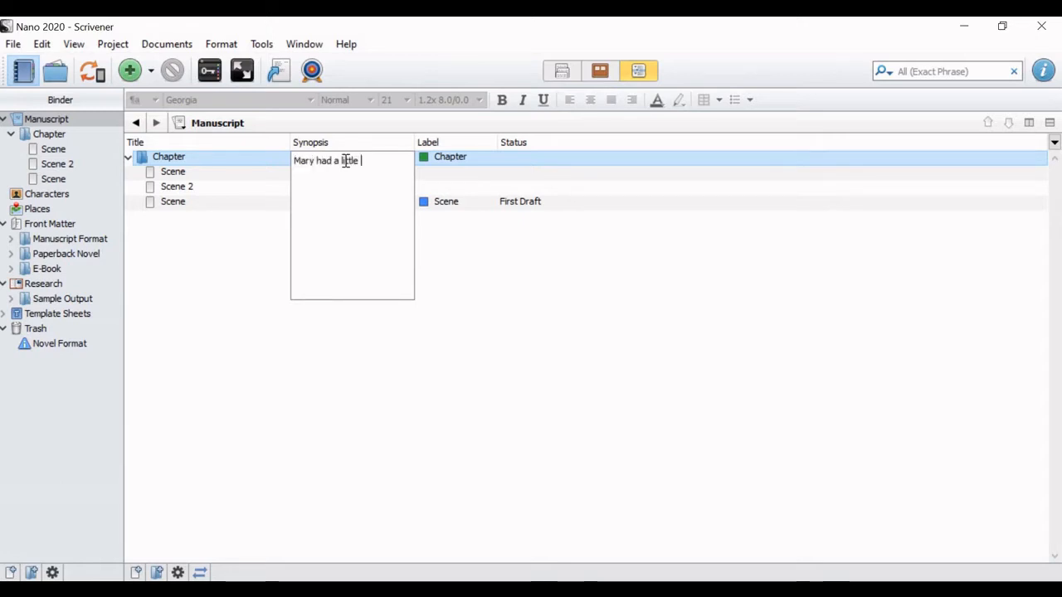
type("lamb.")
key("Return")
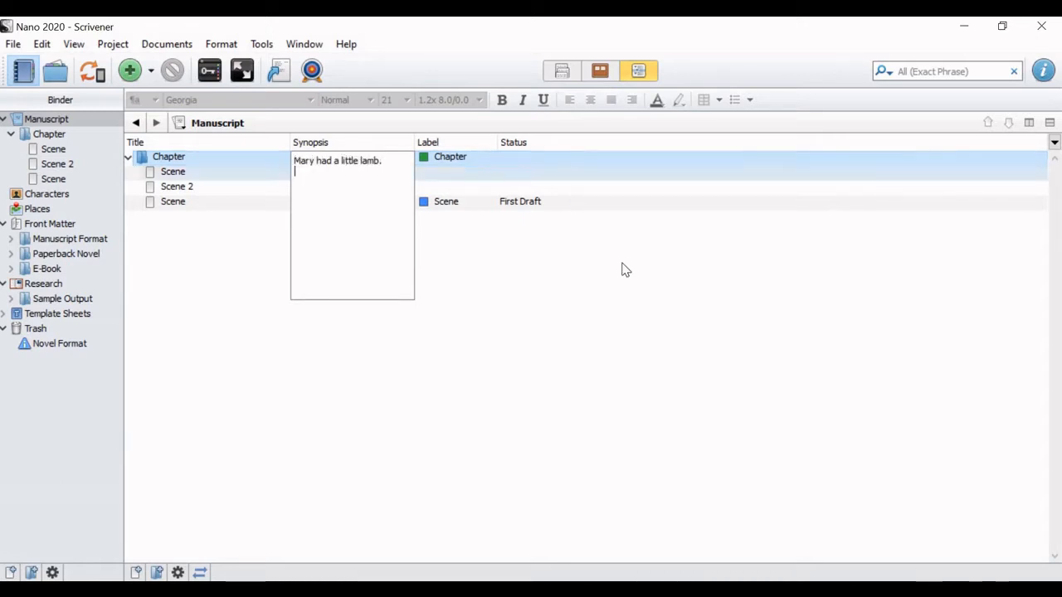
left_click(596, 286)
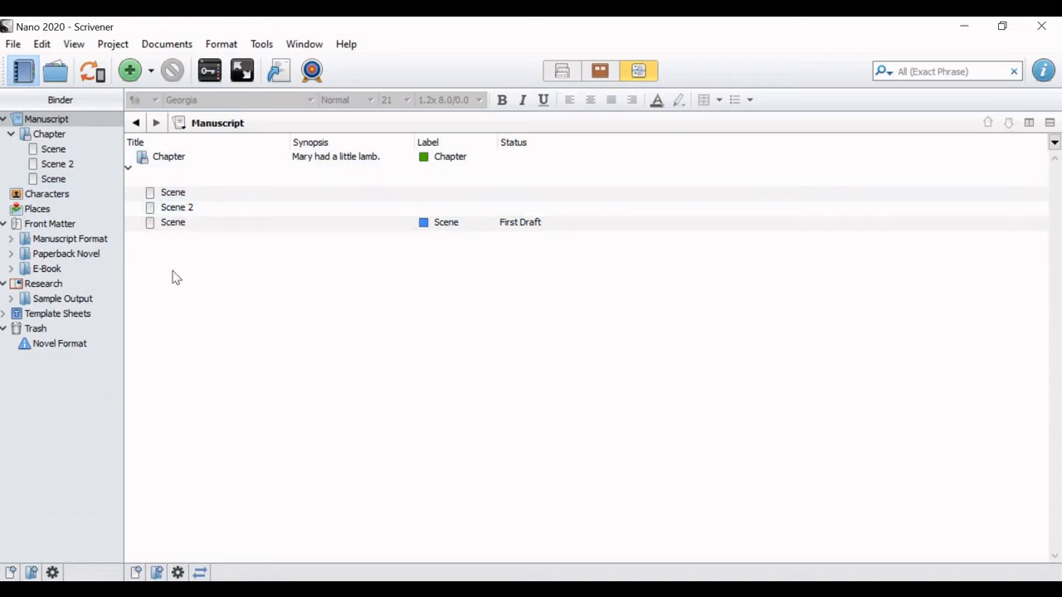
left_click(597, 72)
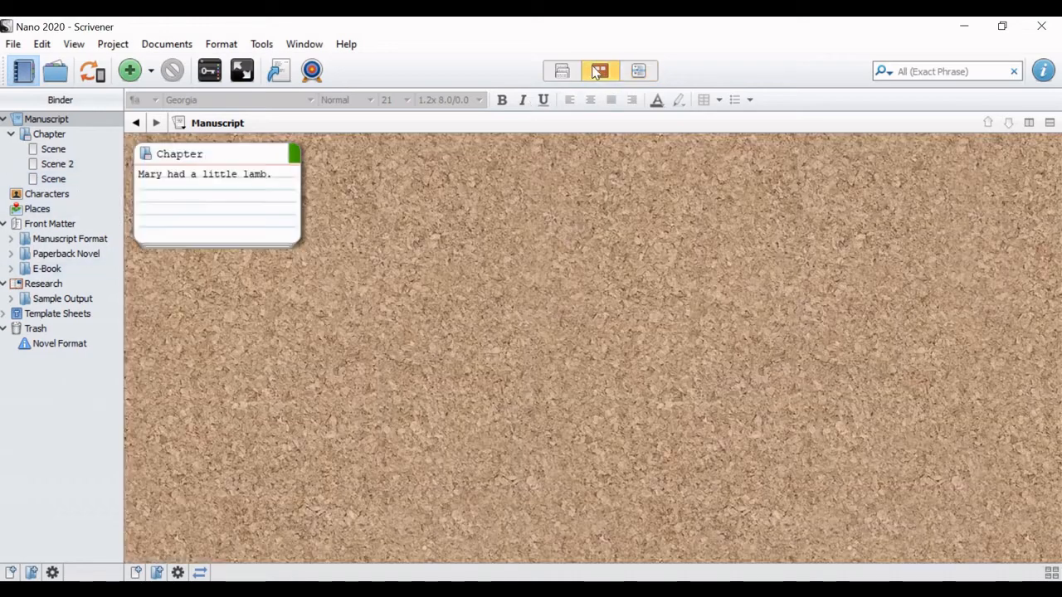
left_click(642, 70)
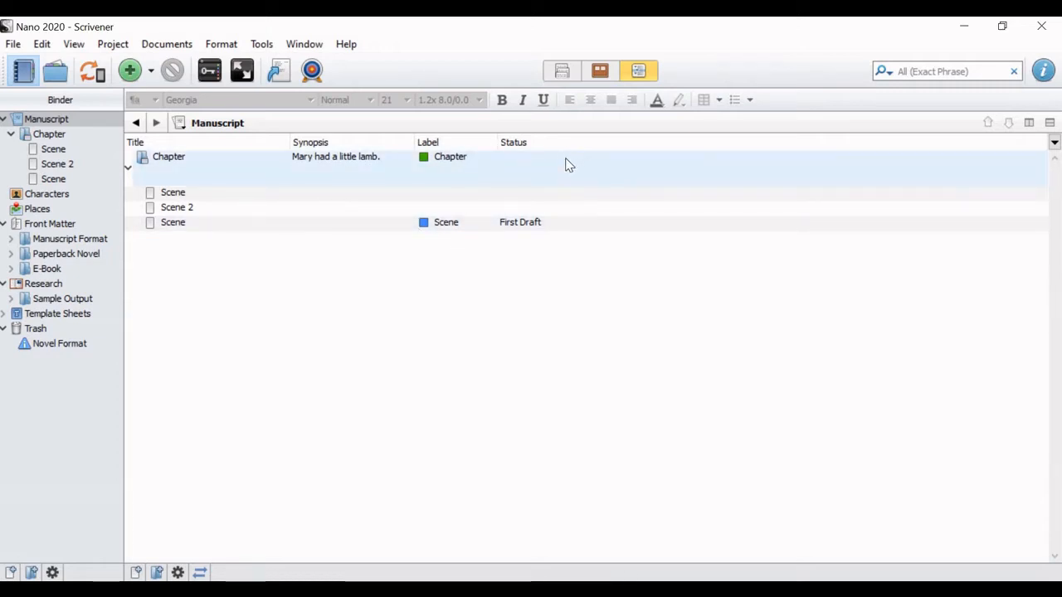
Step: Add the Word Count and Include in Compile columns to the outliner
left_click(72, 46)
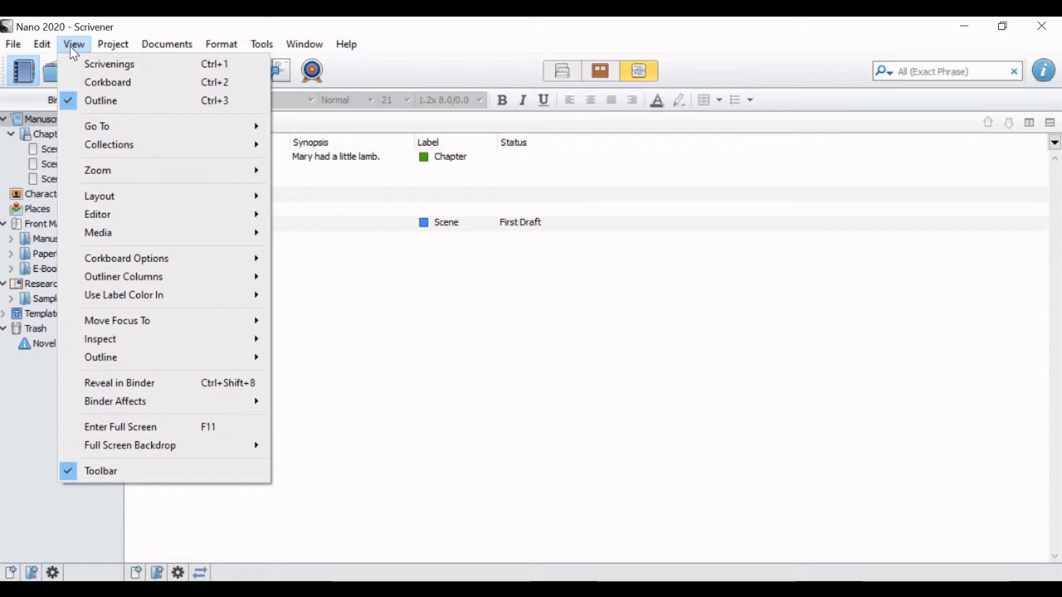
mouse_move(142, 279)
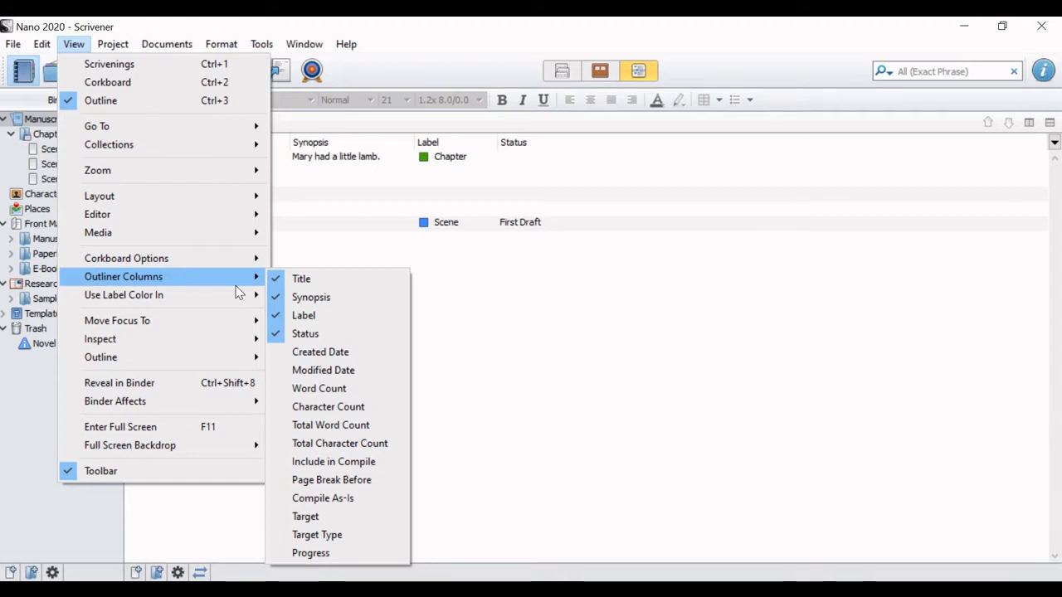
left_click(315, 390)
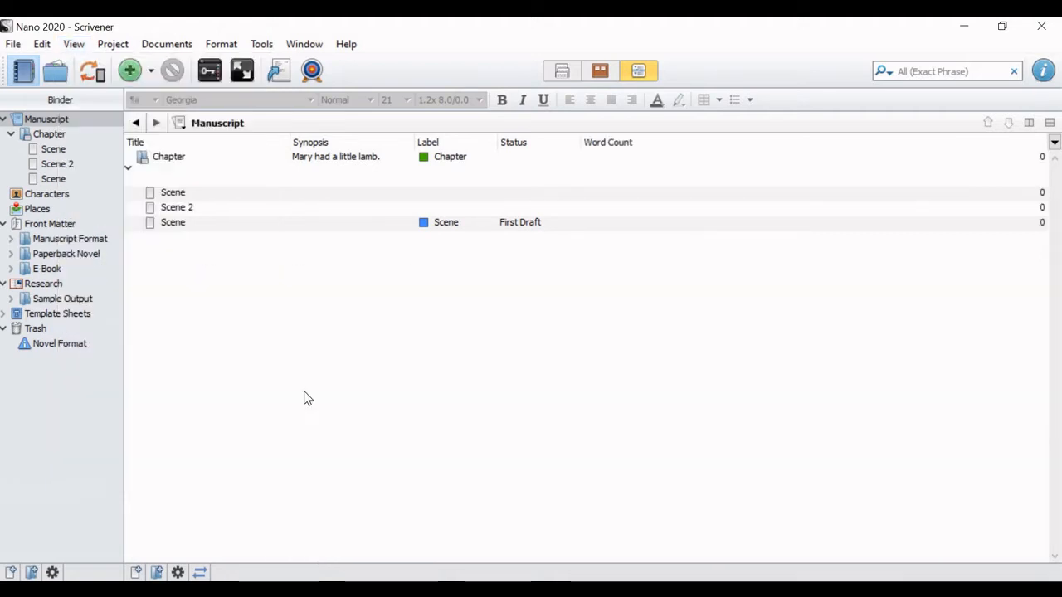
left_click(74, 44)
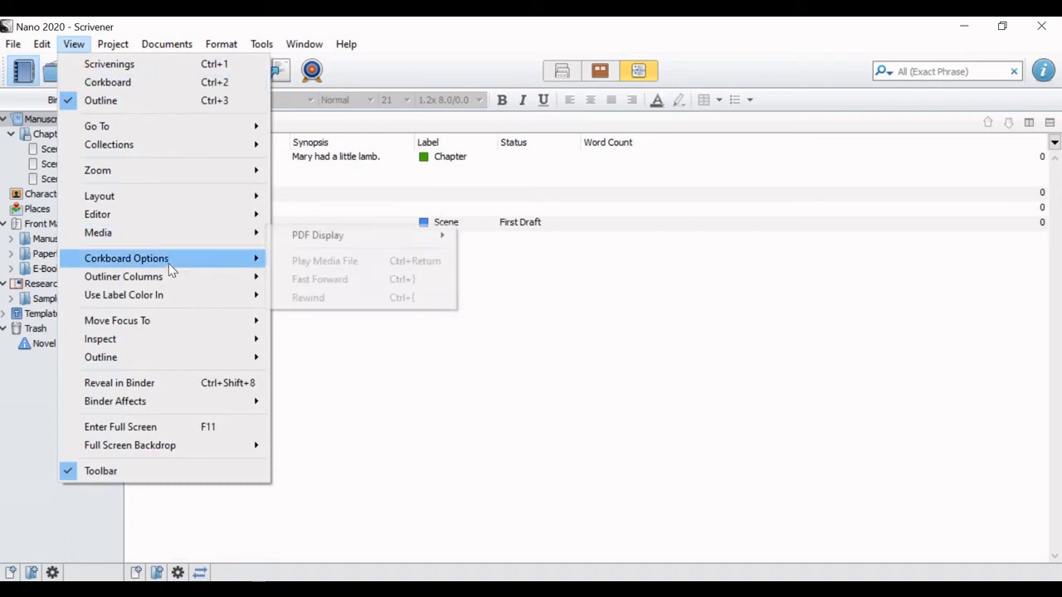
mouse_move(180, 271)
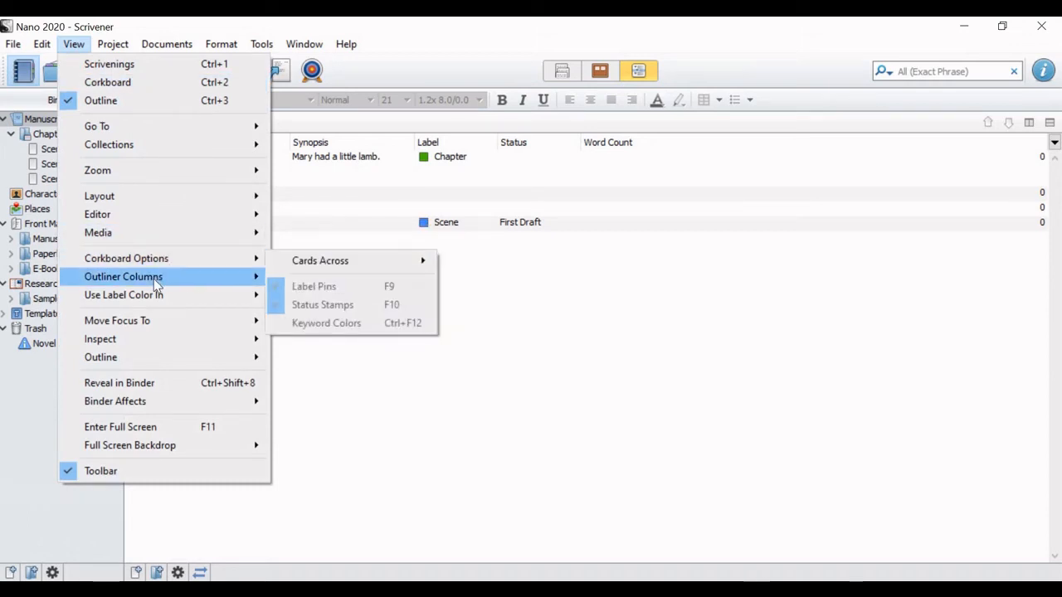
mouse_move(223, 277)
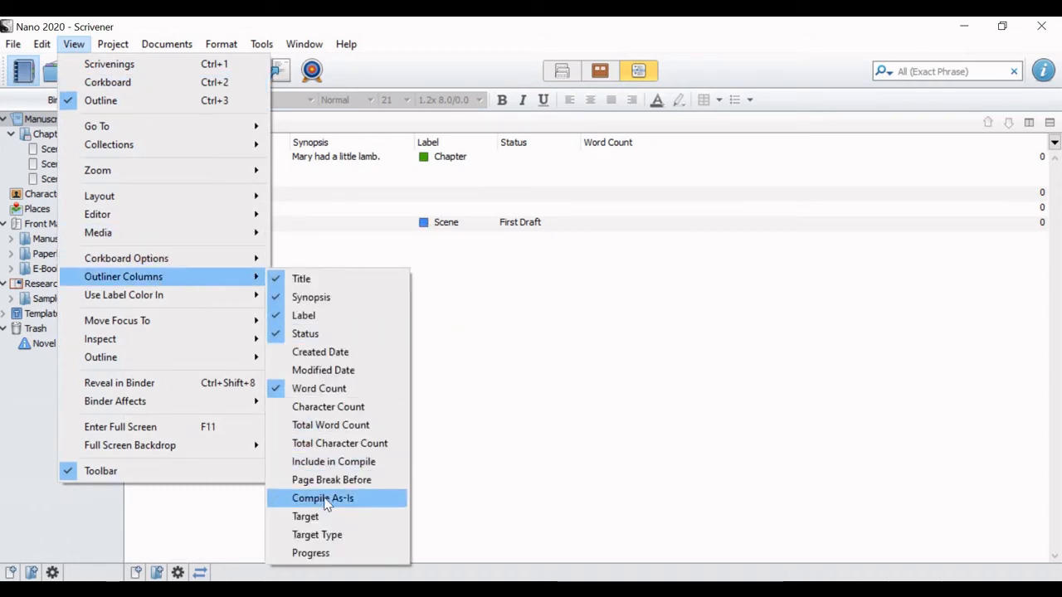
left_click(331, 461)
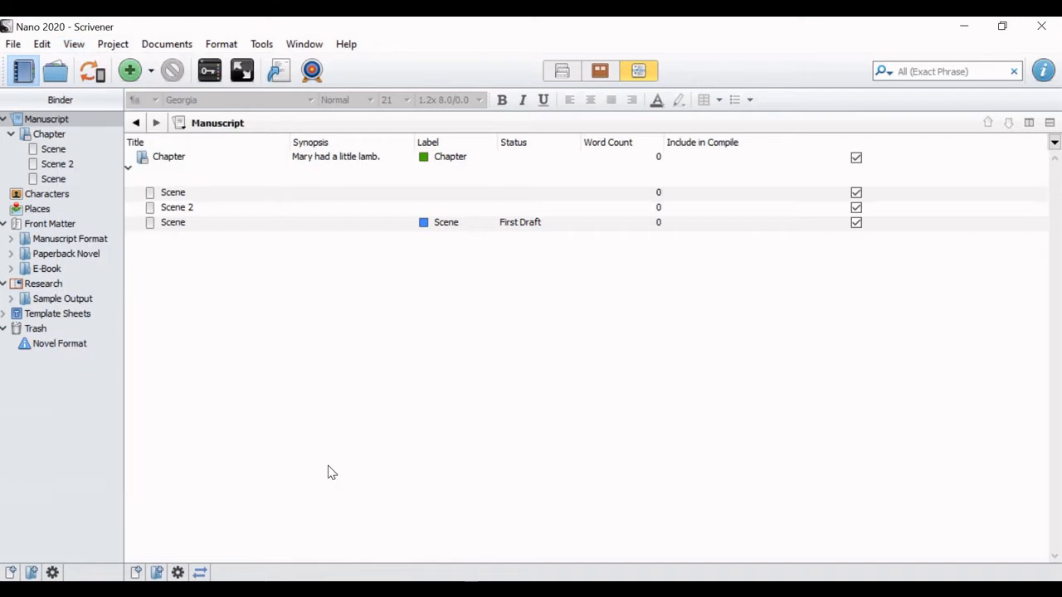
Step: Add the Target and Progress columns to the outliner
left_click(74, 44)
mouse_move(162, 277)
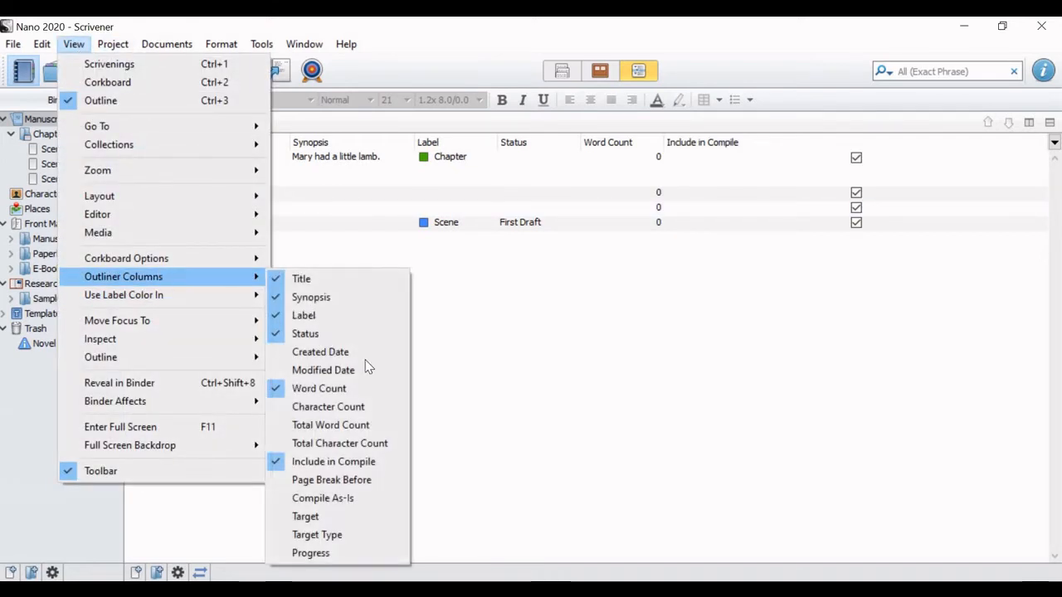
left_click(326, 521)
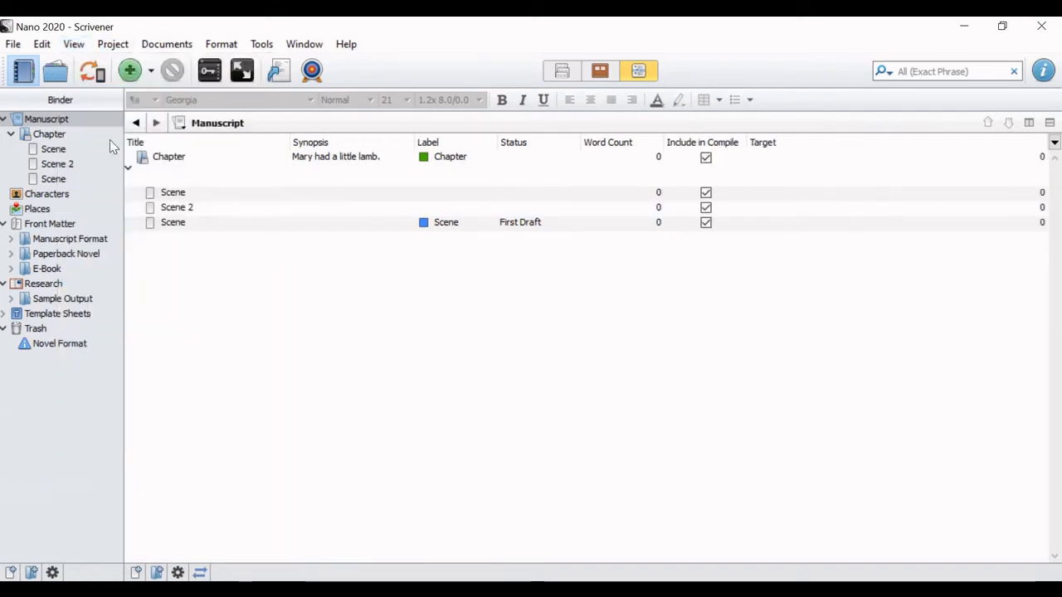
left_click(73, 44)
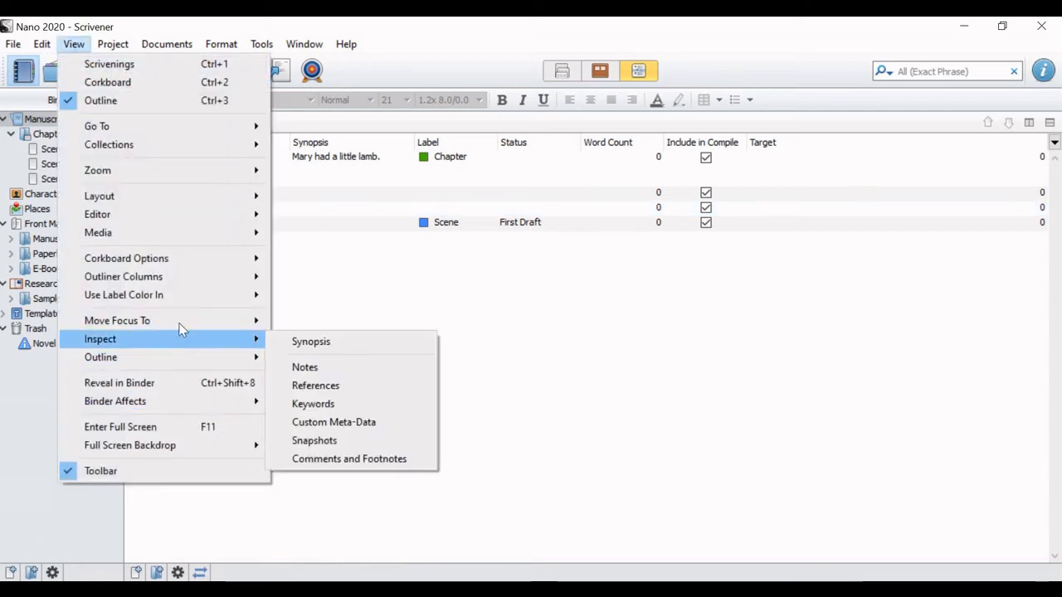
mouse_move(224, 278)
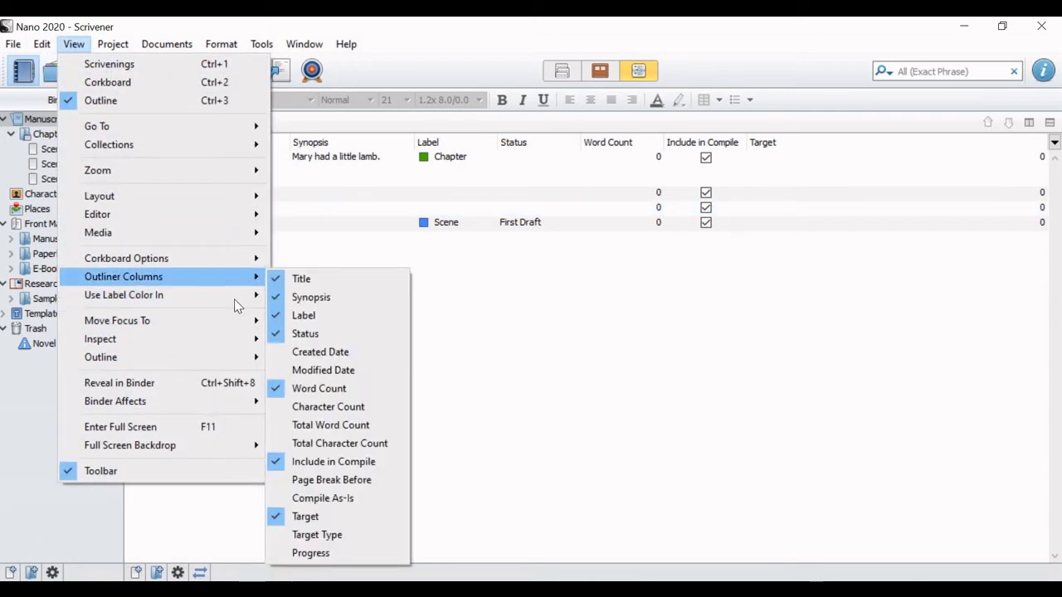
left_click(315, 552)
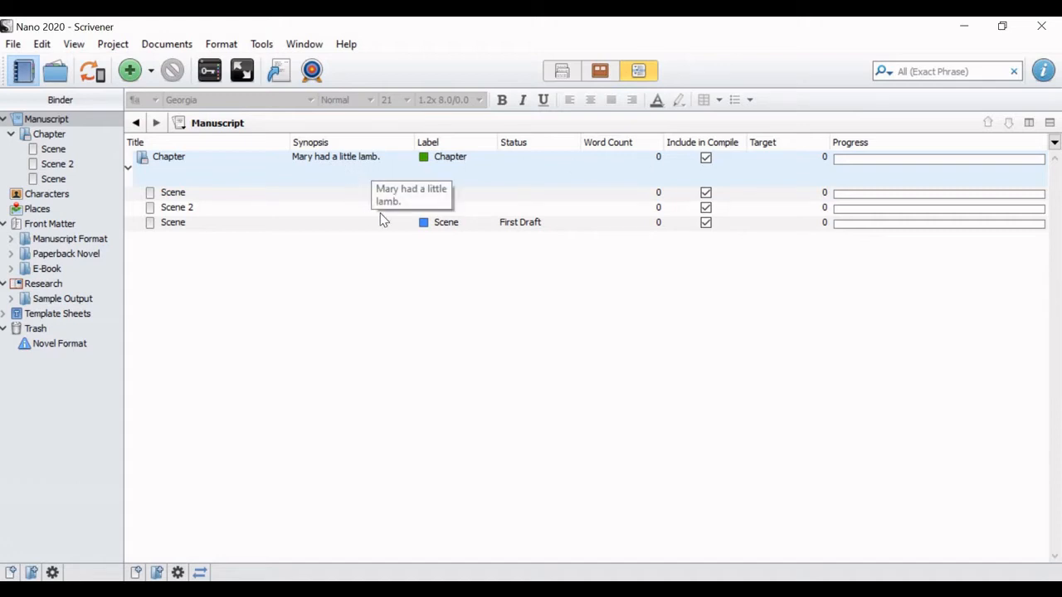
Step: Set the word target of the Chapter's first scene to 500 in the outliner
left_click(628, 198)
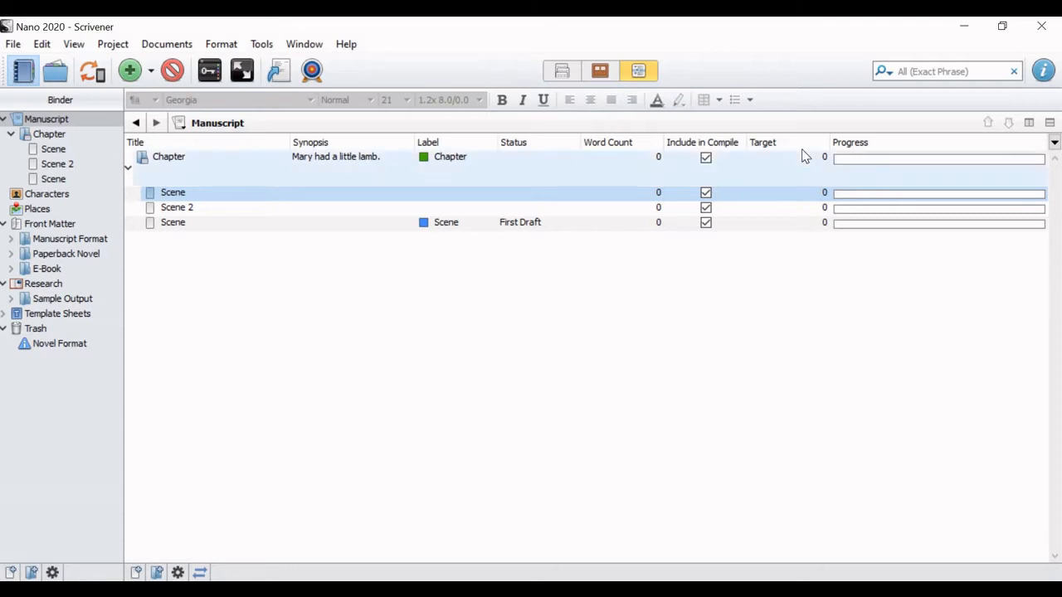
left_click(814, 193)
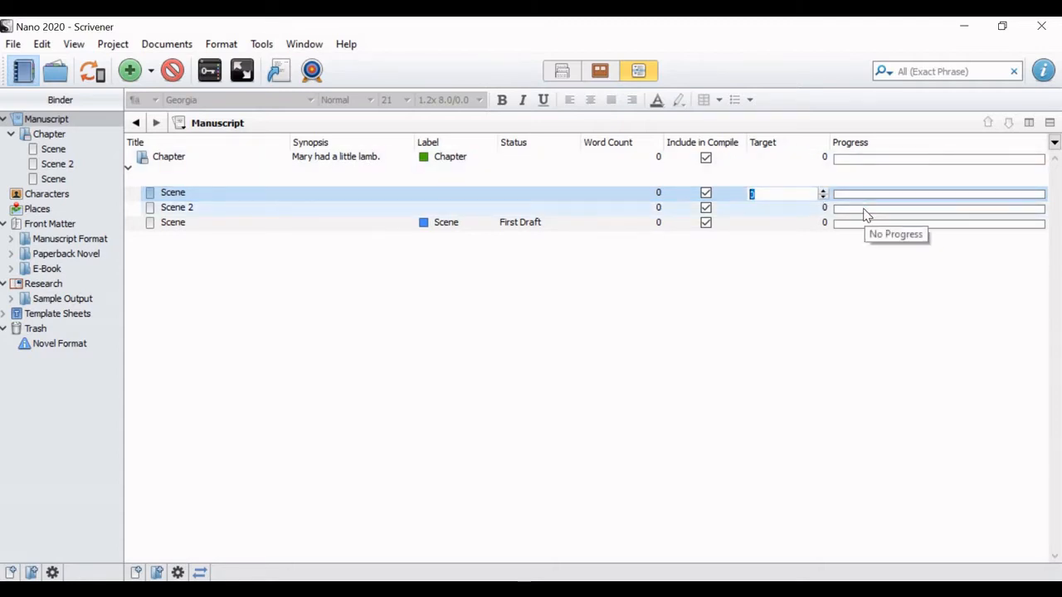
left_click(868, 199)
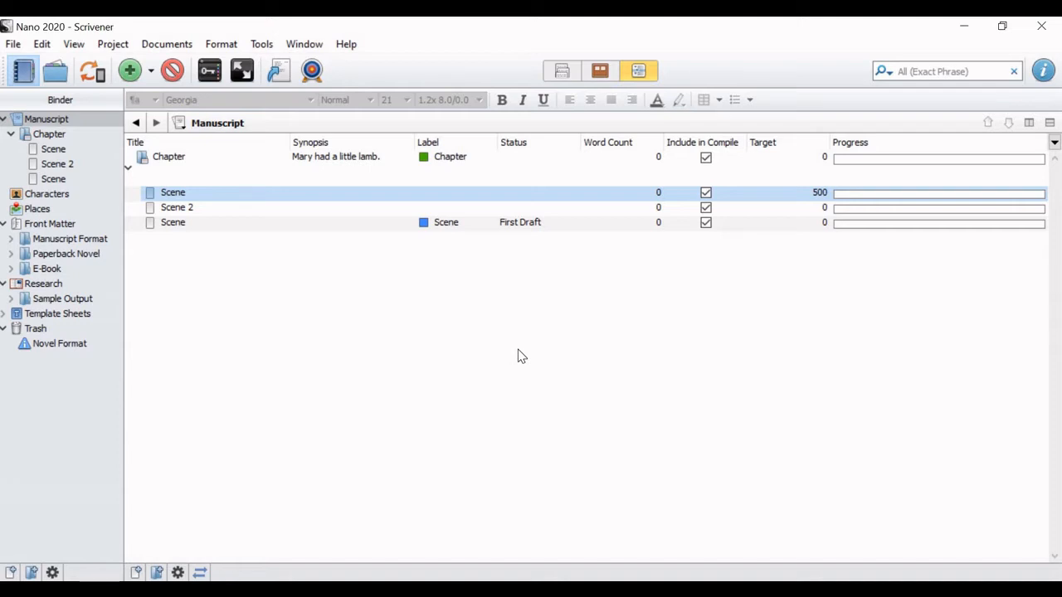
Step: Rename the Chapter's first scene as "Scene 1" in the outliner
left_click(199, 193)
key("End")
type("1")
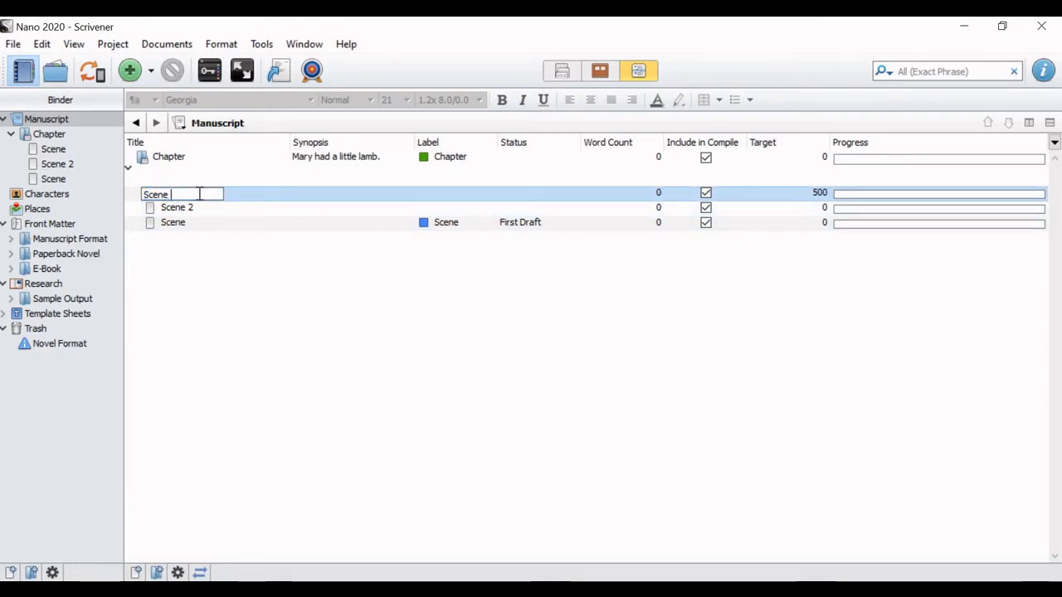
key("Return")
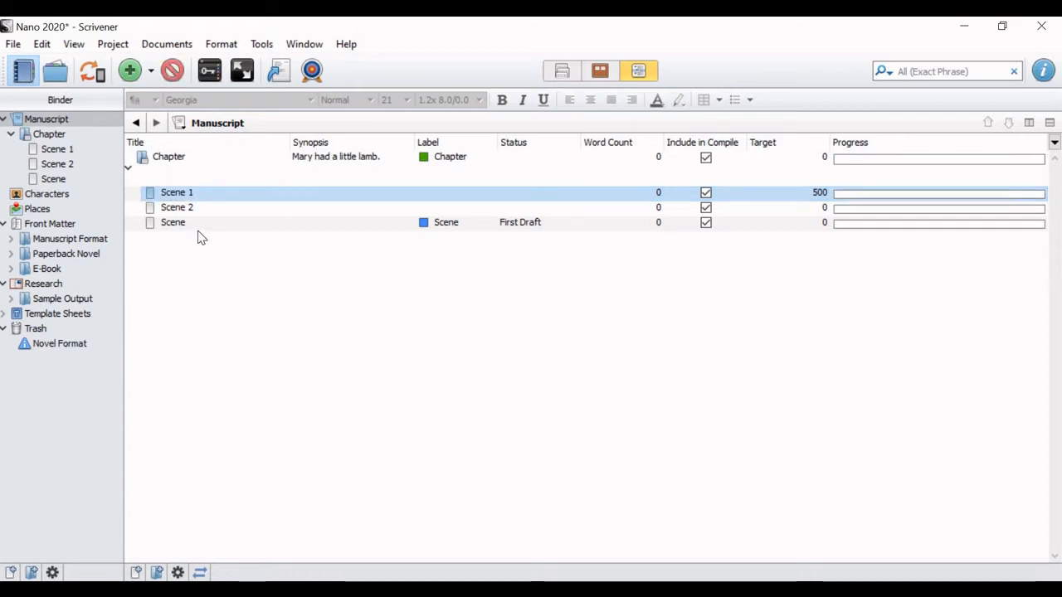
Step: Rename the First Draft scene as "Scene 3" in the outliner
double_click(202, 229)
type("0")
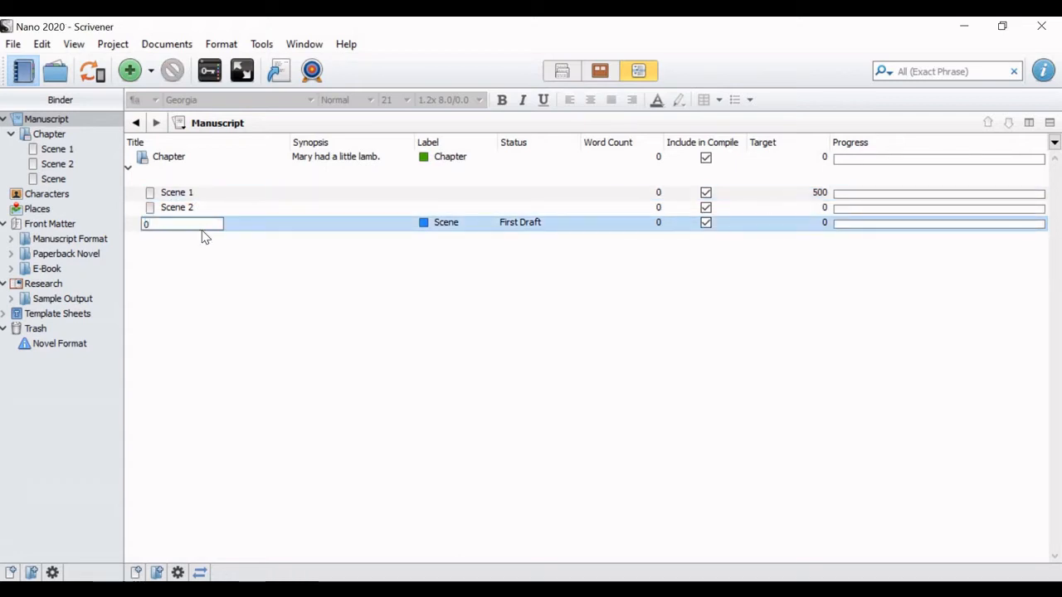
type("cene ")
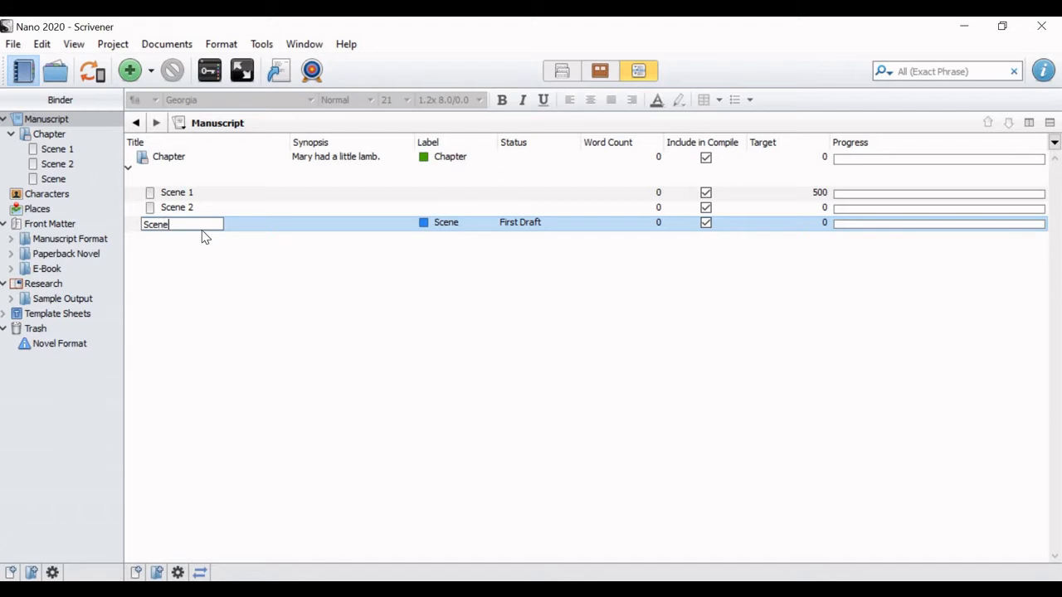
type("3")
key("Return")
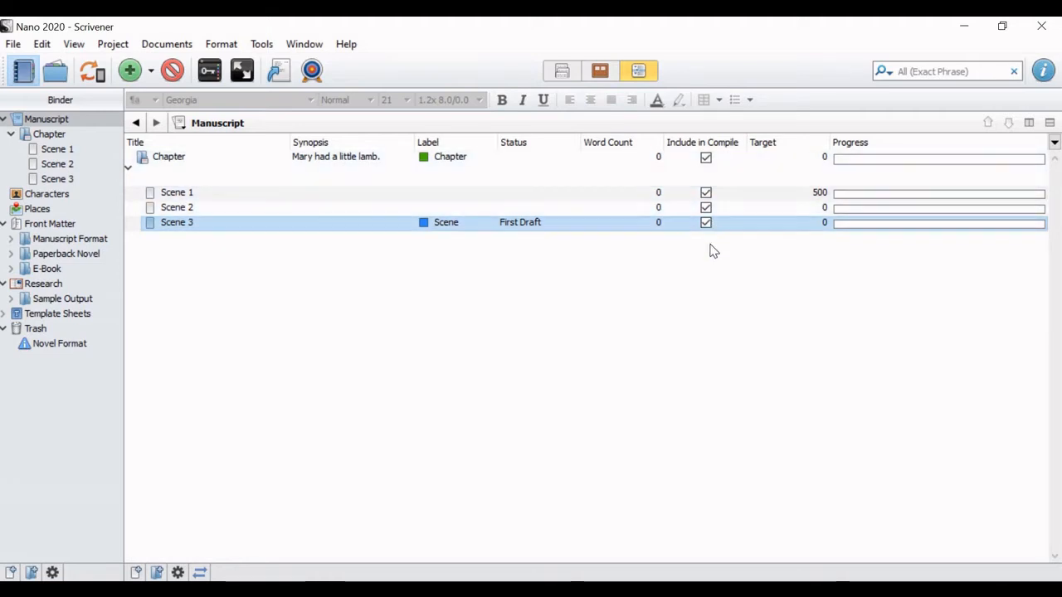
Step: Exclude the Chapter from compiling and include it again, and look over the view options for the outliner columns
left_click(707, 159)
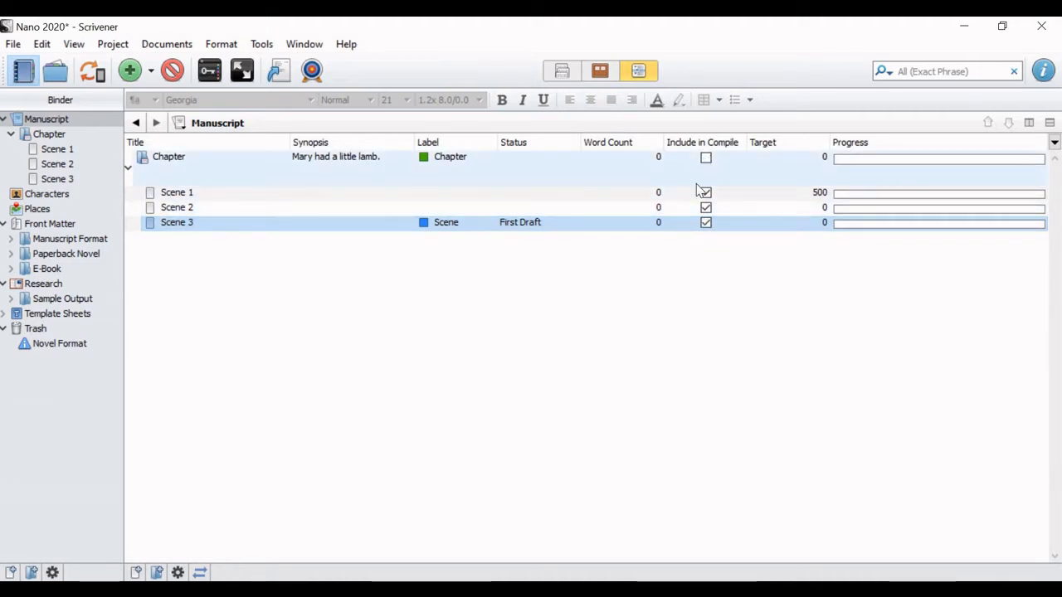
left_click(706, 159)
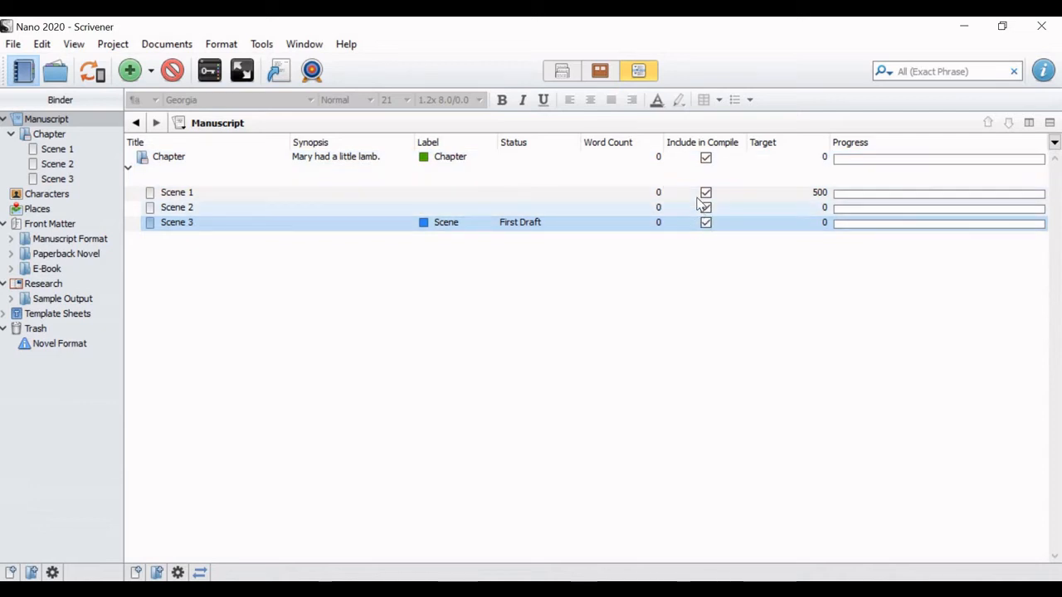
left_click(74, 44)
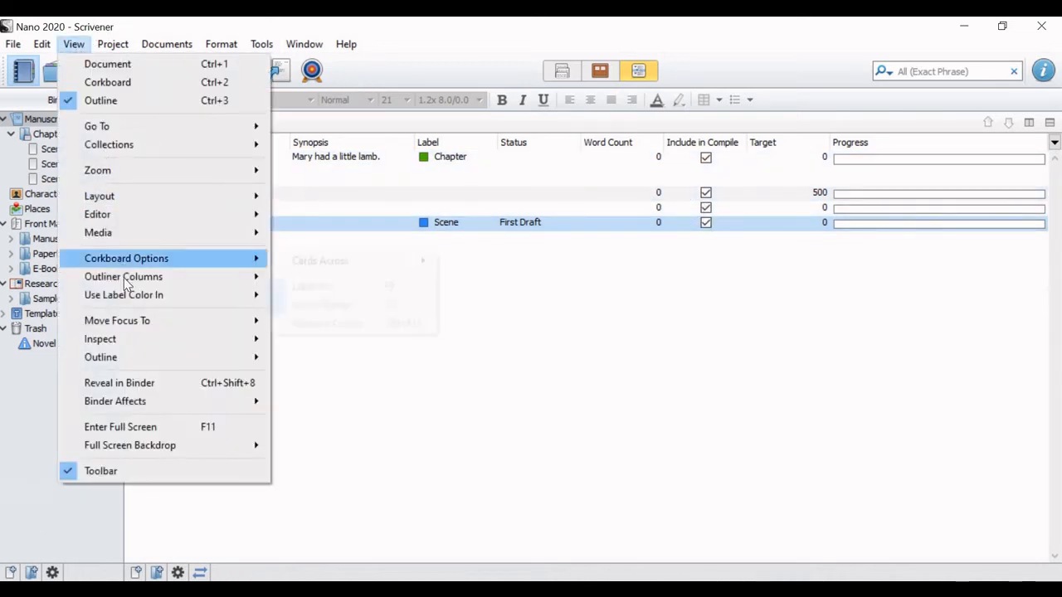
mouse_move(126, 280)
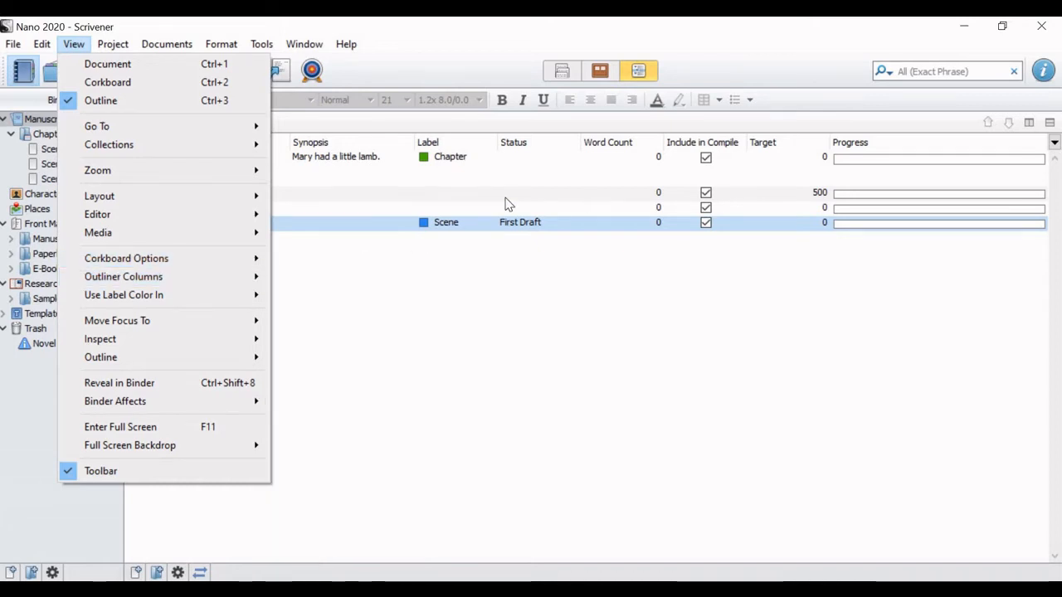
left_click(526, 32)
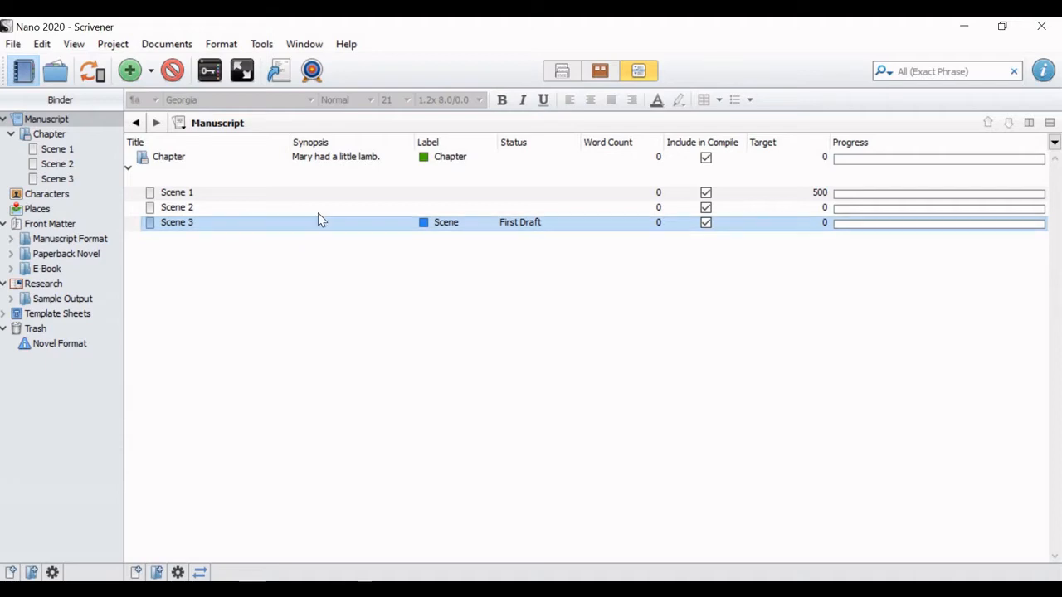
Step: Leave the outline and open Scene 1 of the Chapter as a single document in the editor
left_click(562, 74)
left_click(42, 137)
left_click(70, 152)
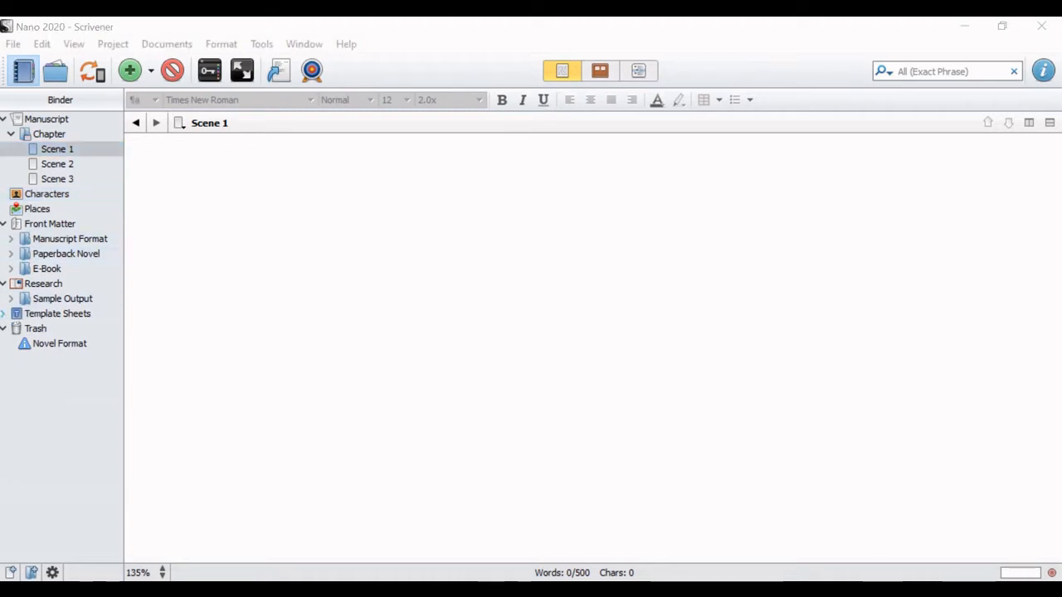
Step: Move the Character Sketch from Template Sheets into Characters and the Setting Sketch into Places, with both folders expanded
left_click(4, 314)
mouse_move(57, 330)
left_mouse_down()
mouse_move(52, 231)
mouse_move(65, 202)
left_mouse_up()
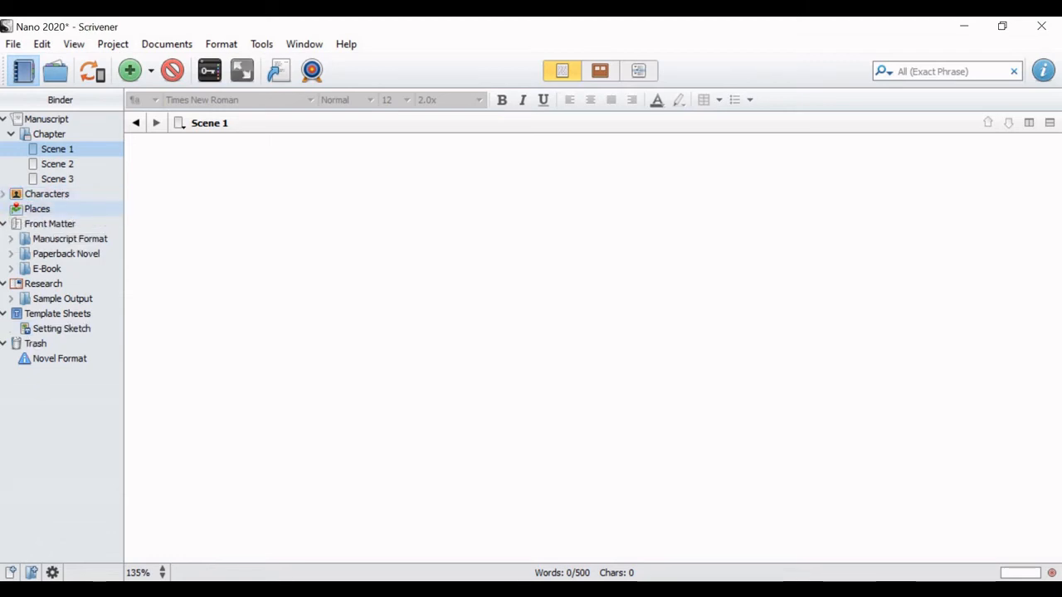
left_click(5, 194)
left_click_drag(66, 343, 51, 223)
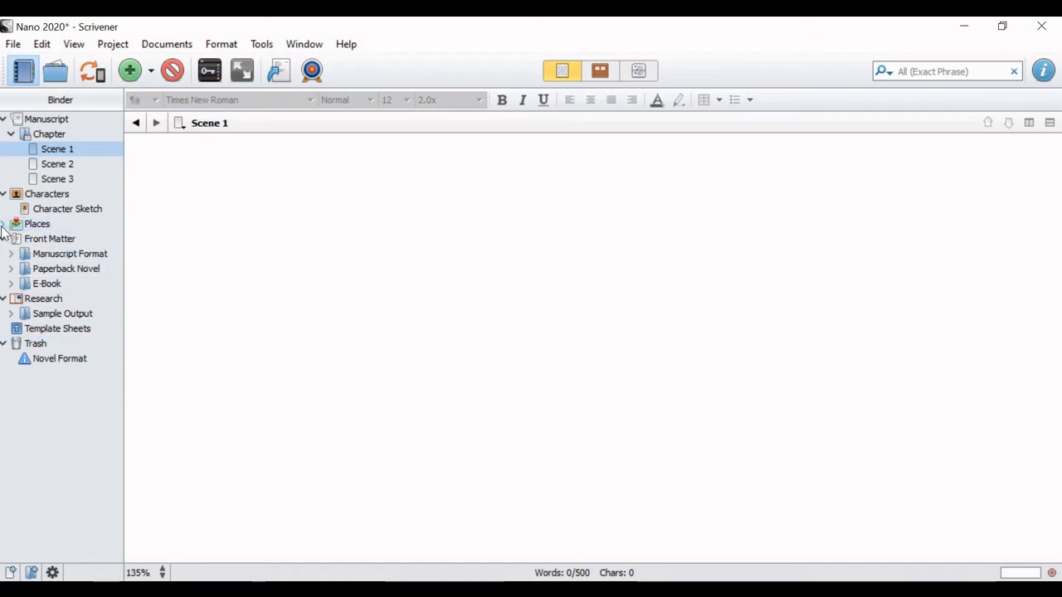
left_click(4, 224)
Step: View the Character Sketch and Setting Sketch forms, and collapse Front Matter and Trash in the binder
left_click(51, 210)
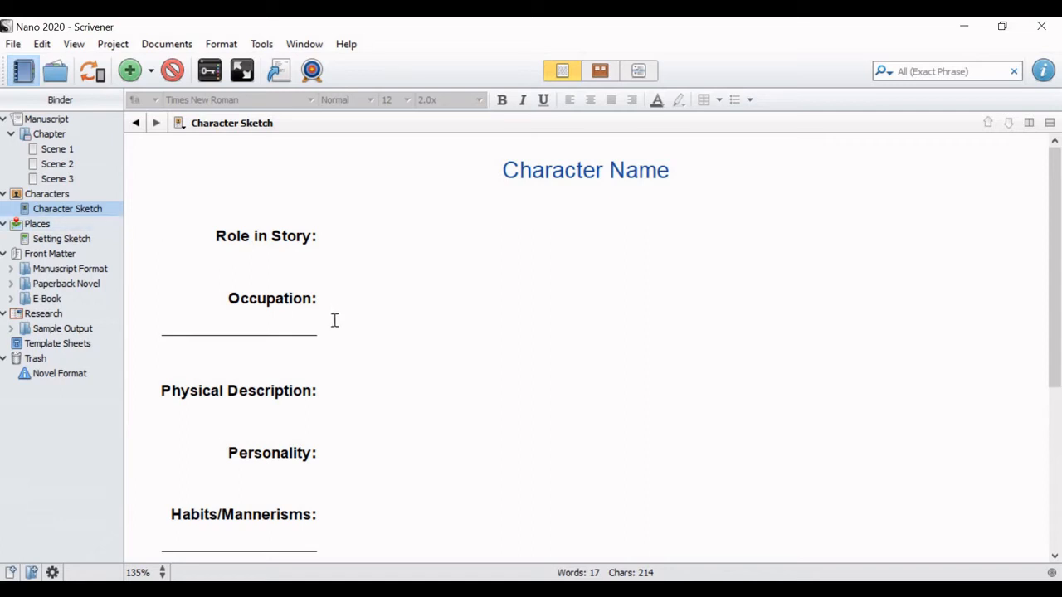
left_click(51, 241)
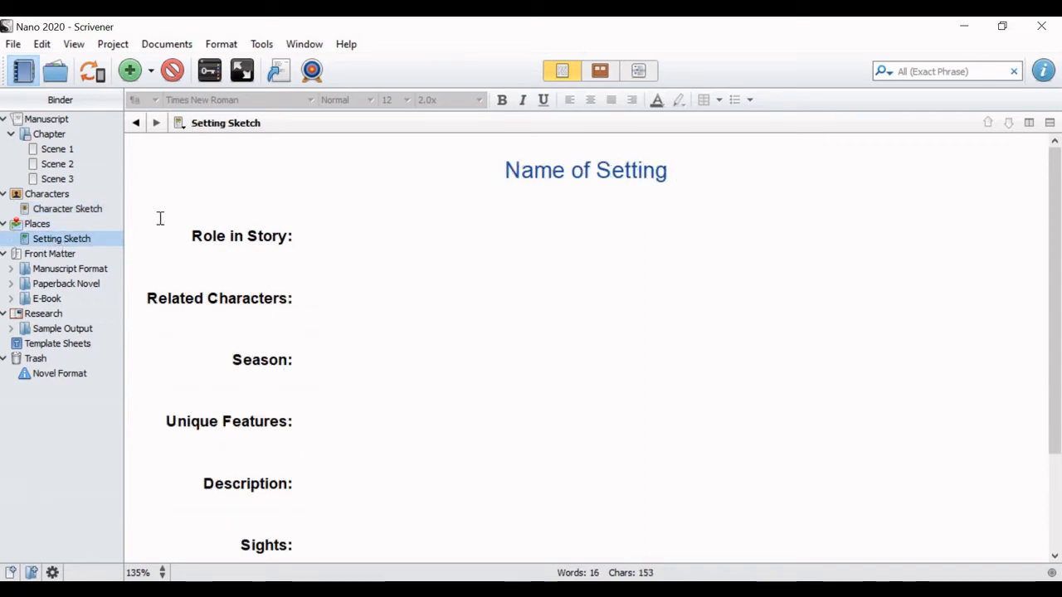
left_click(83, 209)
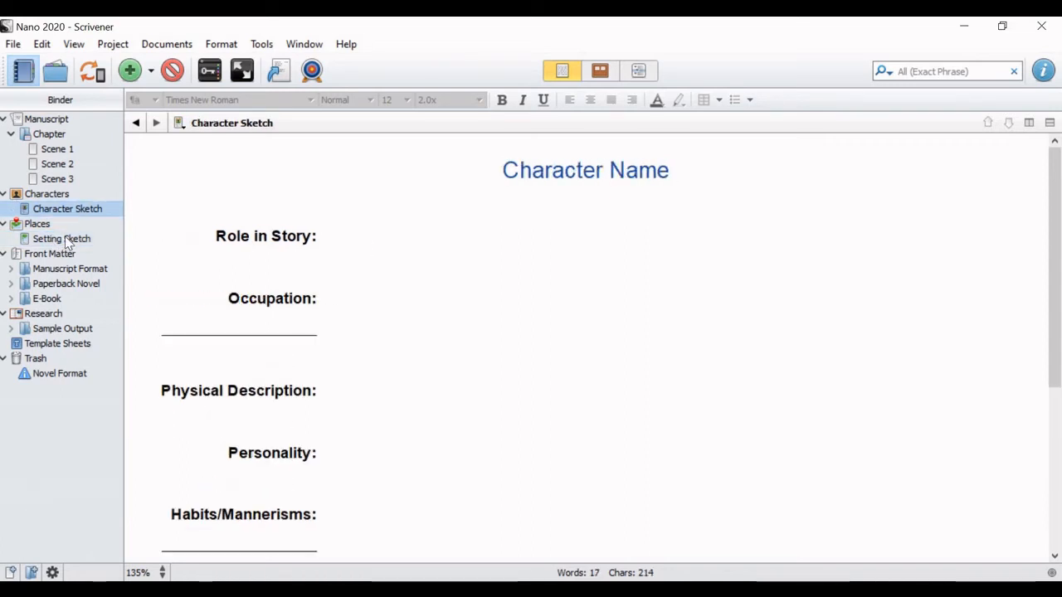
left_click(5, 254)
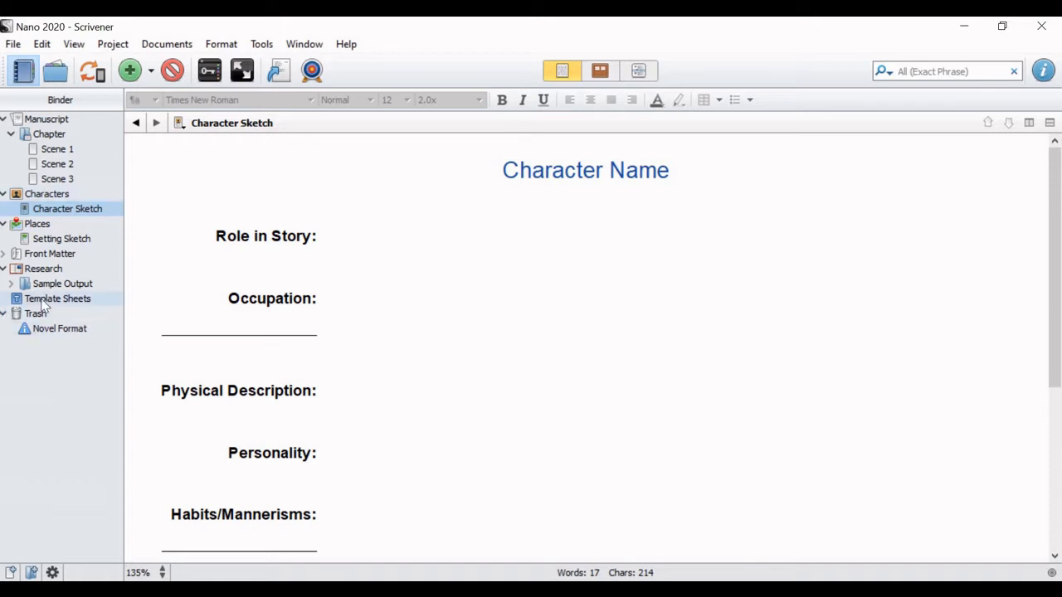
left_click(4, 315)
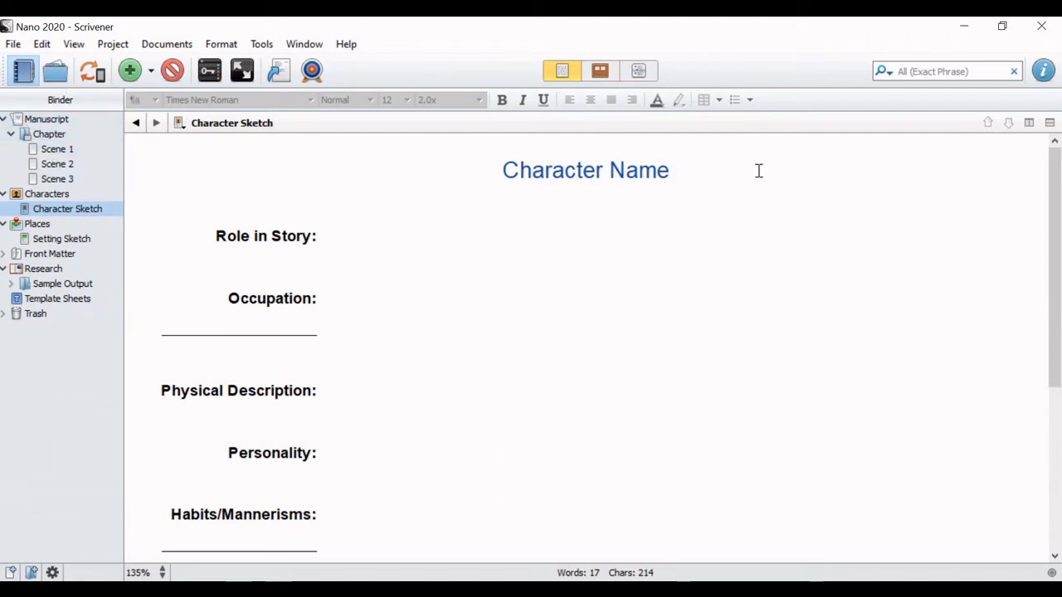
Step: Show a widened inspector for the Character Sketch with its synopsis as an index card and General Meta-Data collapsed
left_click(1044, 72)
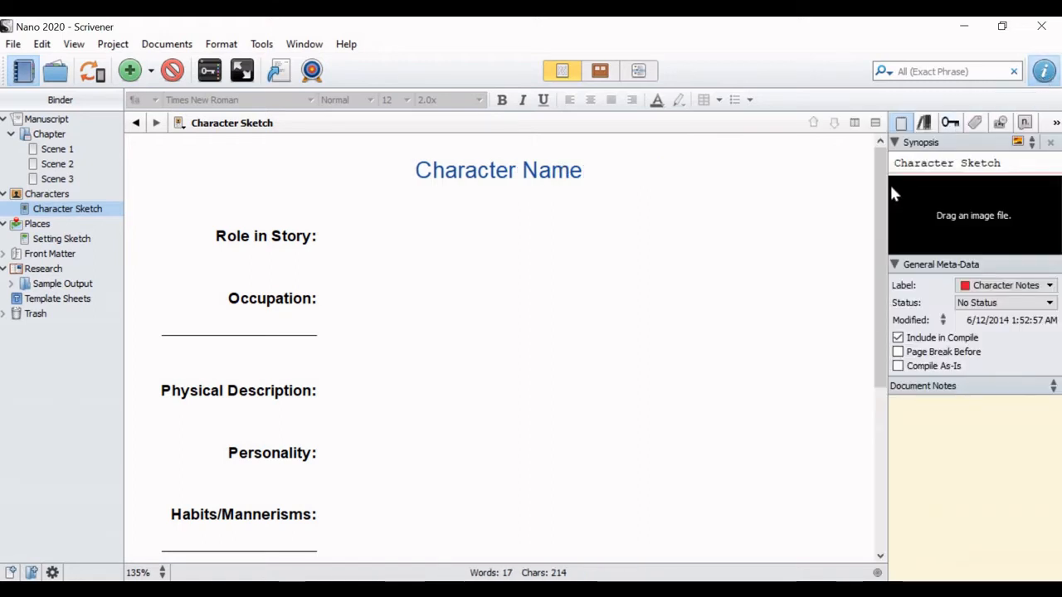
left_click_drag(885, 185, 845, 187)
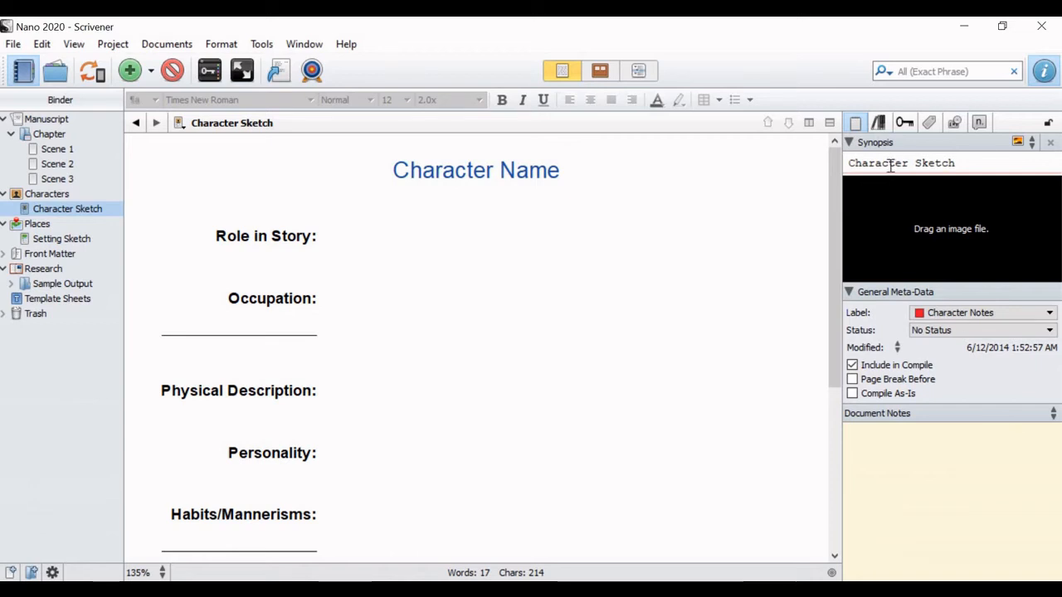
left_click(1031, 143)
left_click(1011, 138)
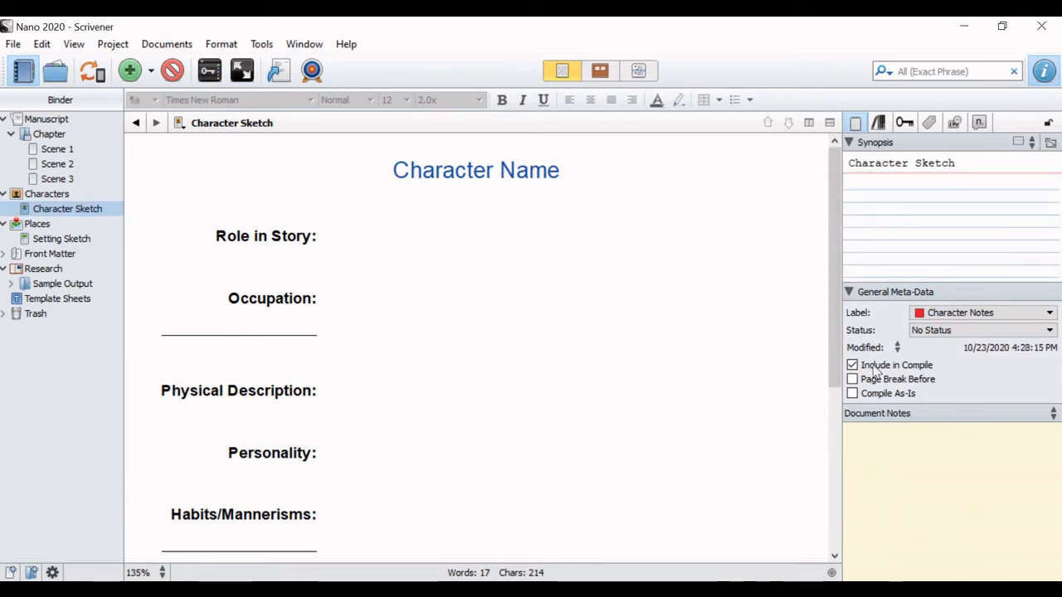
left_click(851, 292)
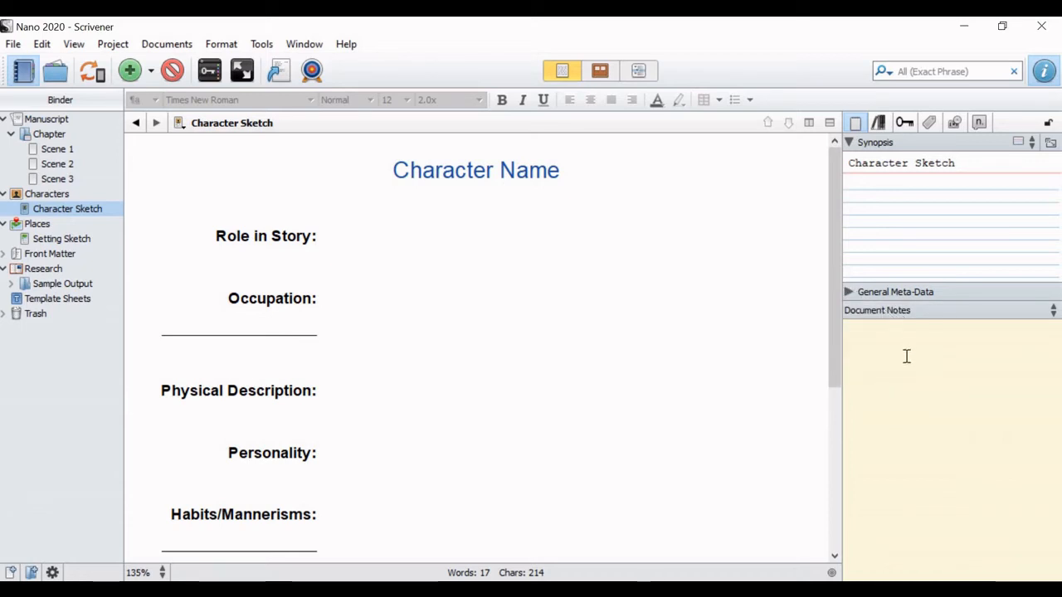
Step: Write "NOtes!" in Scene 1's document notes and switch the notes area to Project Notes (General)
left_click(66, 152)
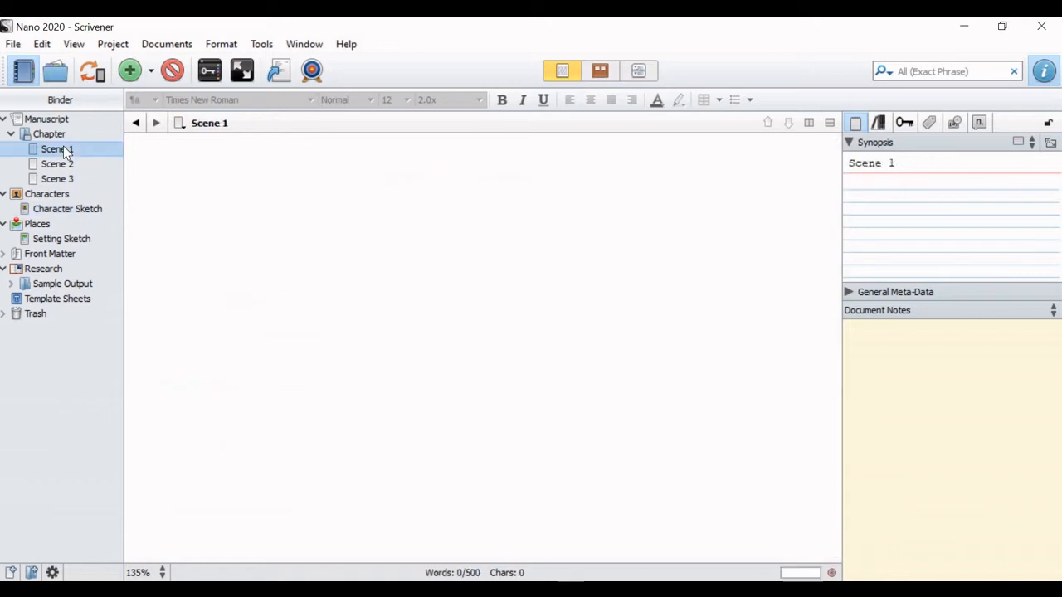
left_click(900, 350)
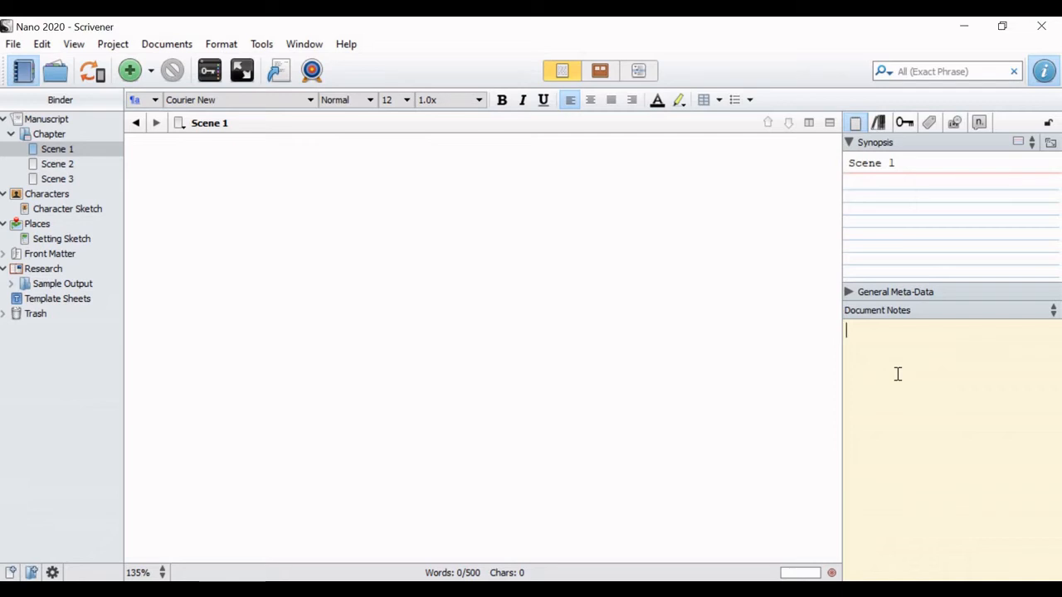
type("NO")
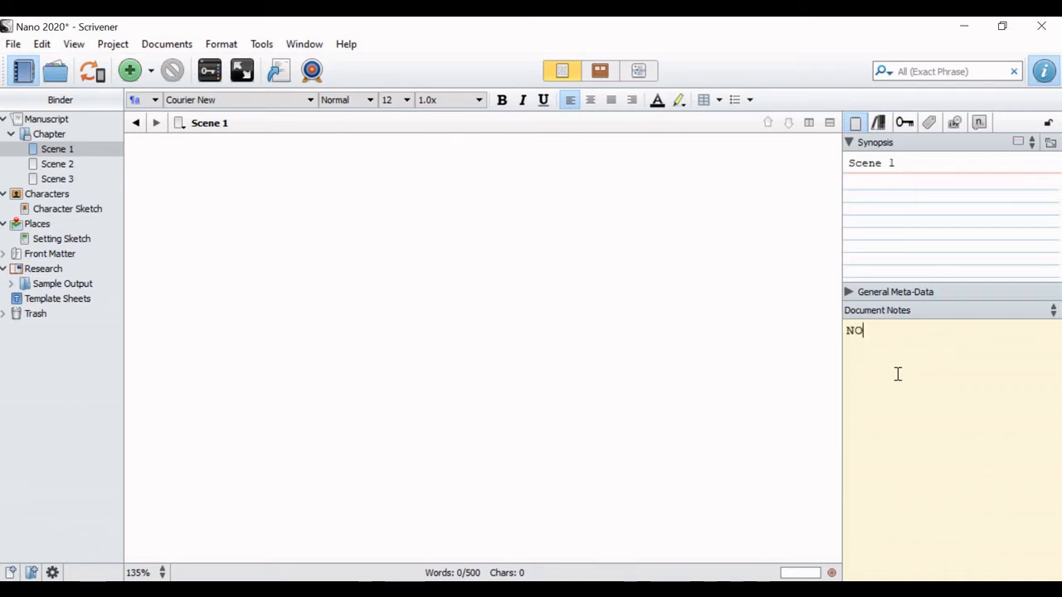
type("tes!")
left_click(927, 313)
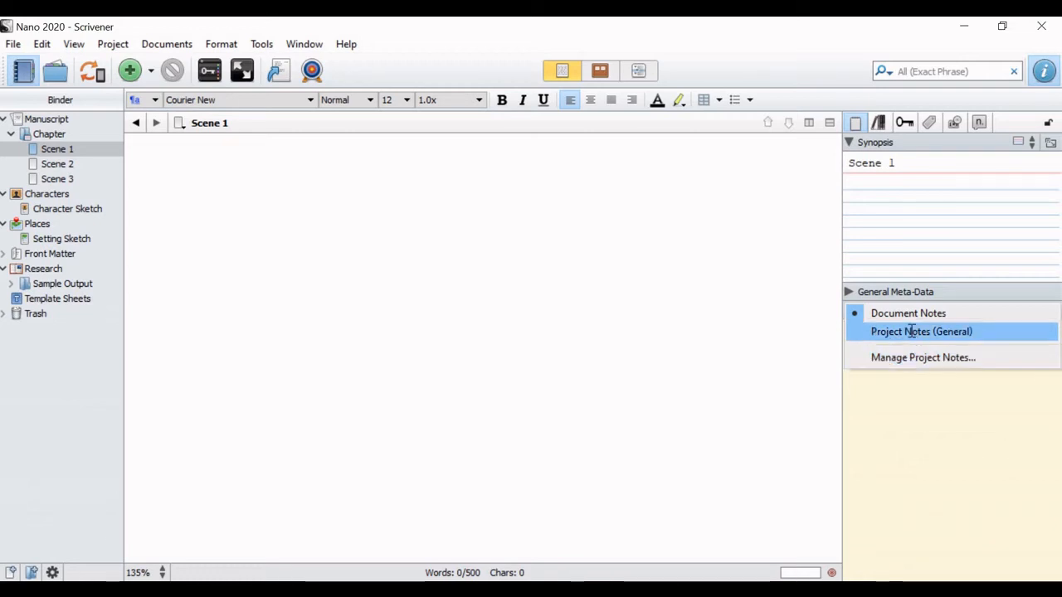
left_click(911, 331)
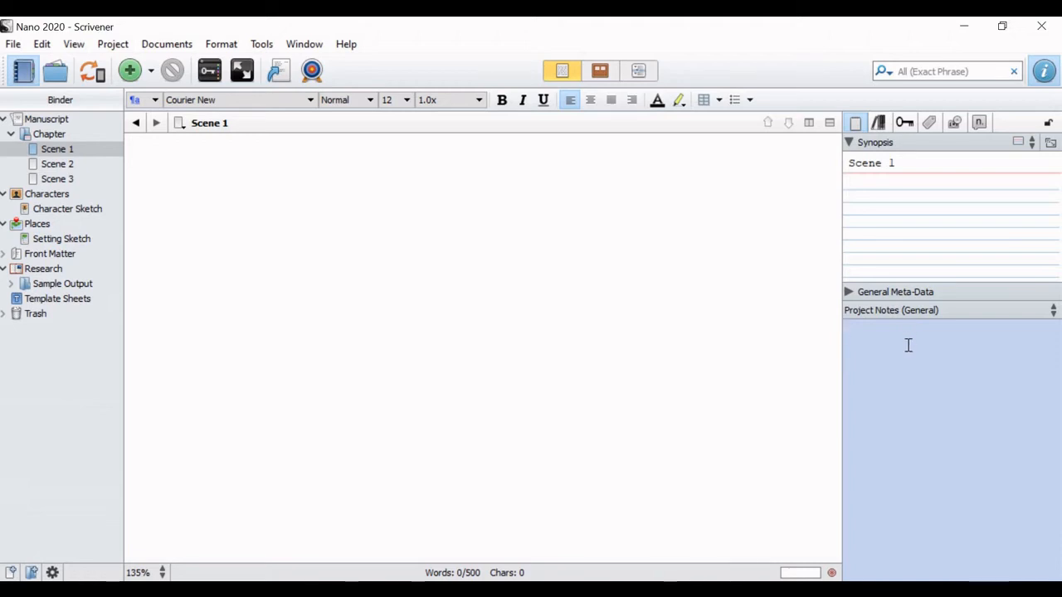
Step: Write "NOTES:" in the general project notes, followed on a new line by "Keep XYZ in mind while you write!"
type("NOTES")
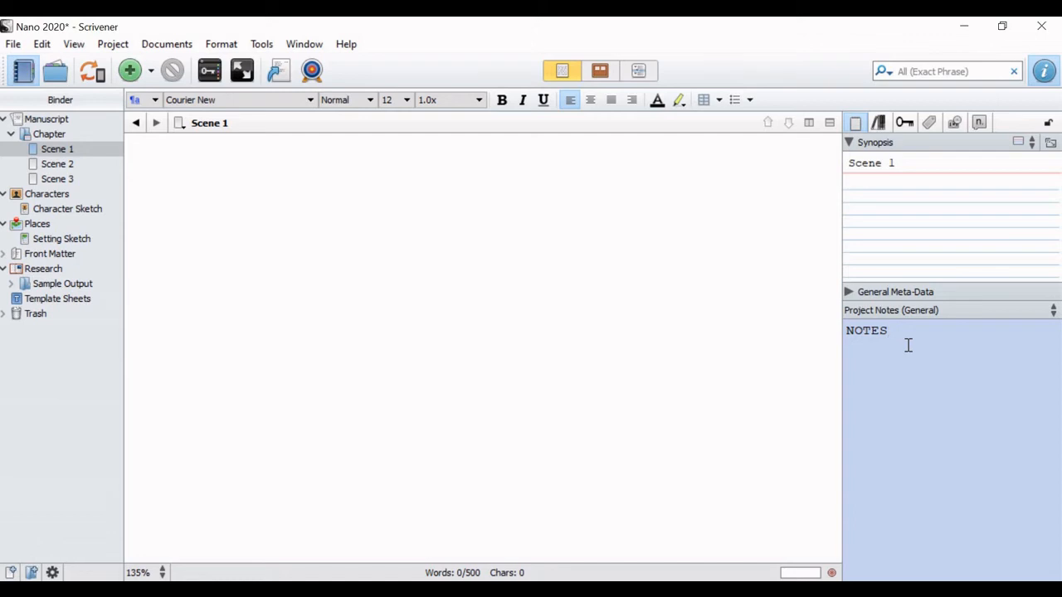
type("Keep X In mind while you wri")
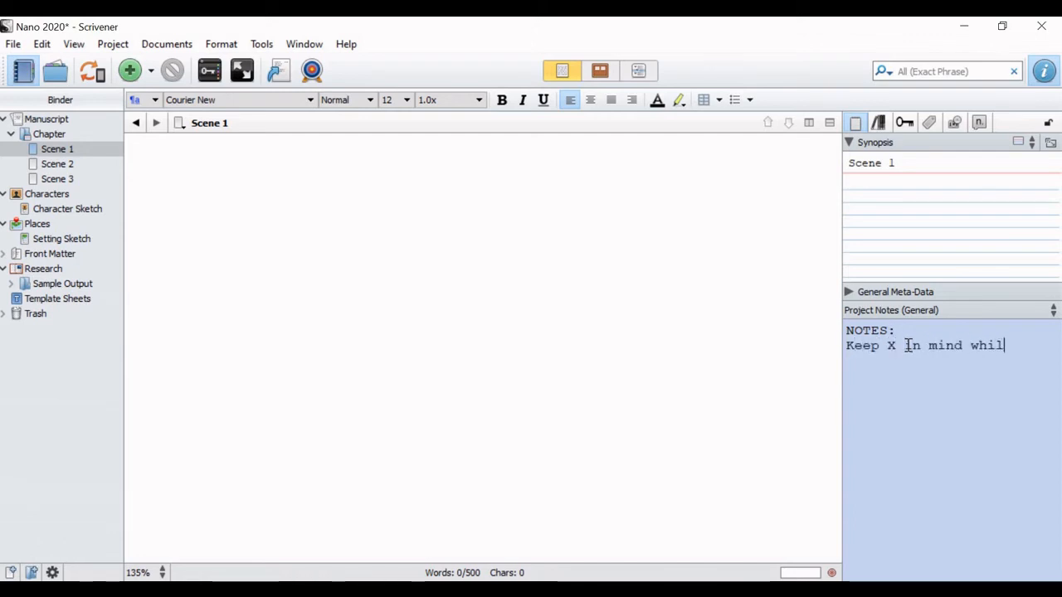
type("te!")
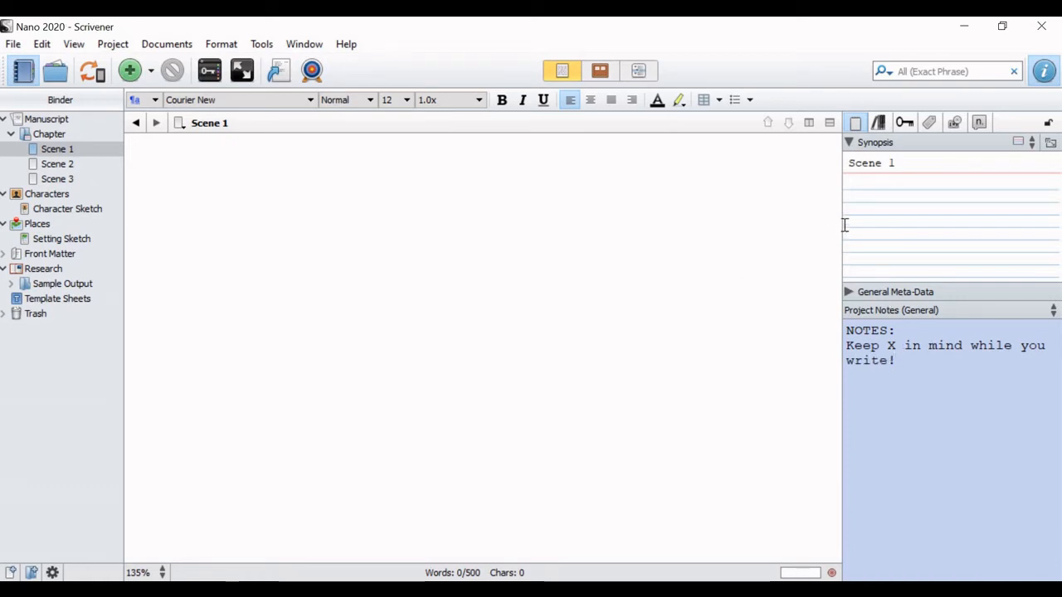
left_click(897, 345)
type("YZ")
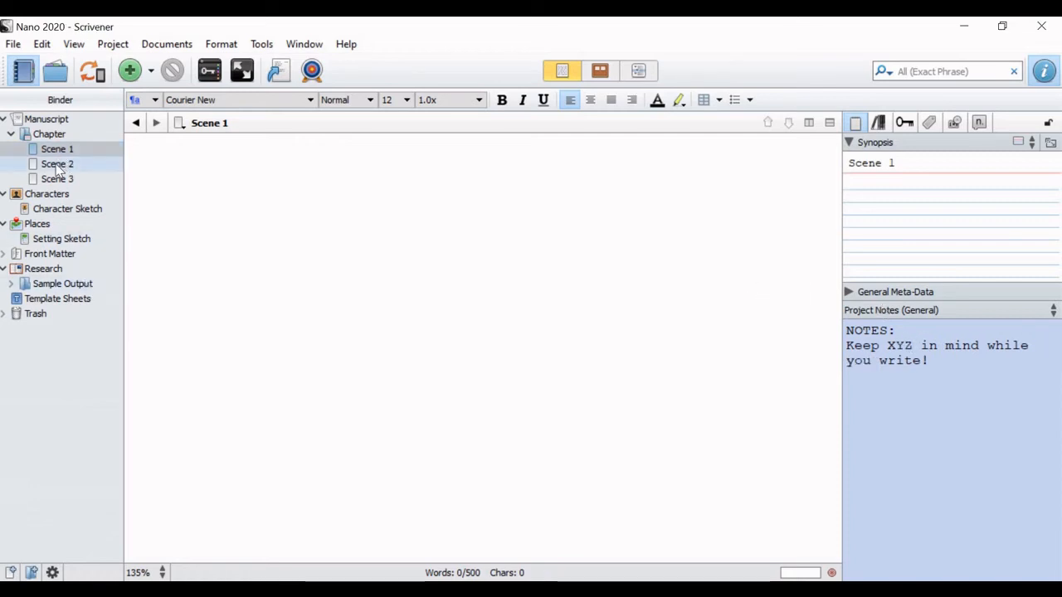
Step: View the project notes alongside Scene 2 and Scene 3, and return to Scene 1
left_click(56, 165)
left_click(56, 173)
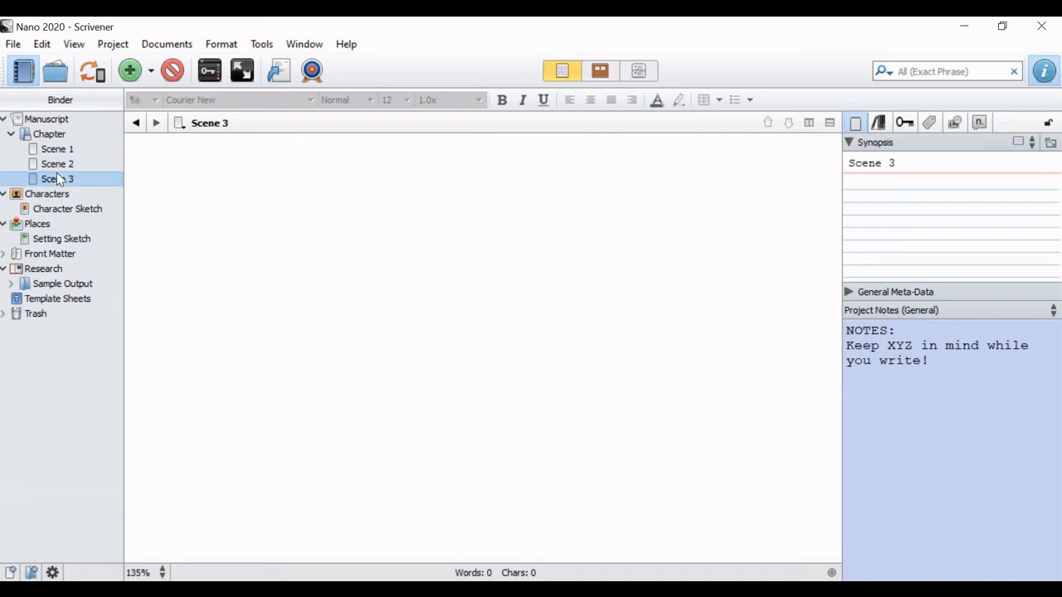
left_click(58, 163)
left_click(56, 149)
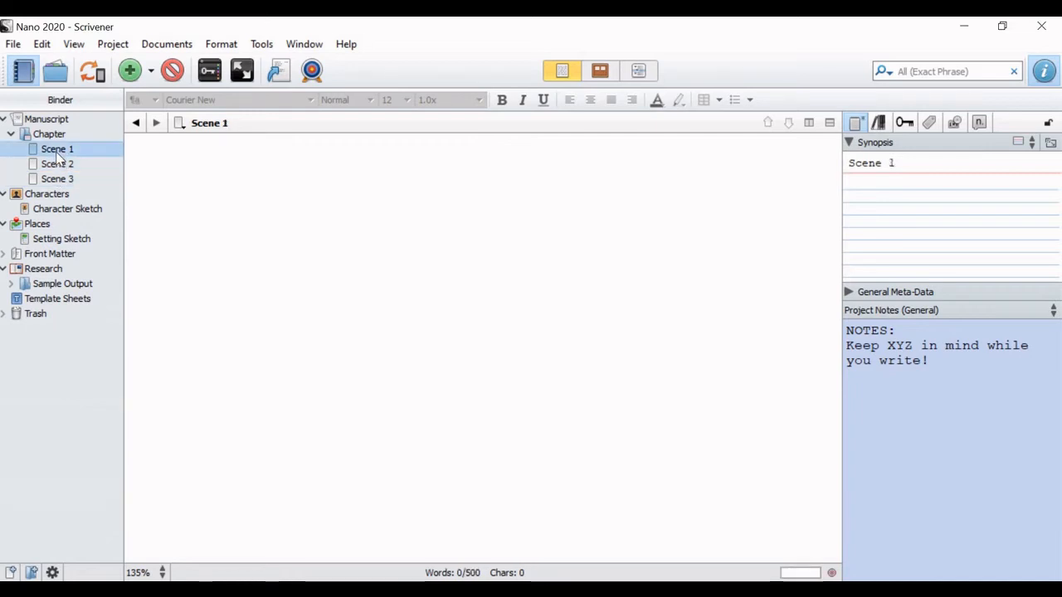
Step: Compare the document notes of Scene 1 and Scene 2, and switch the notes area back to Project Notes (General)
left_click(890, 311)
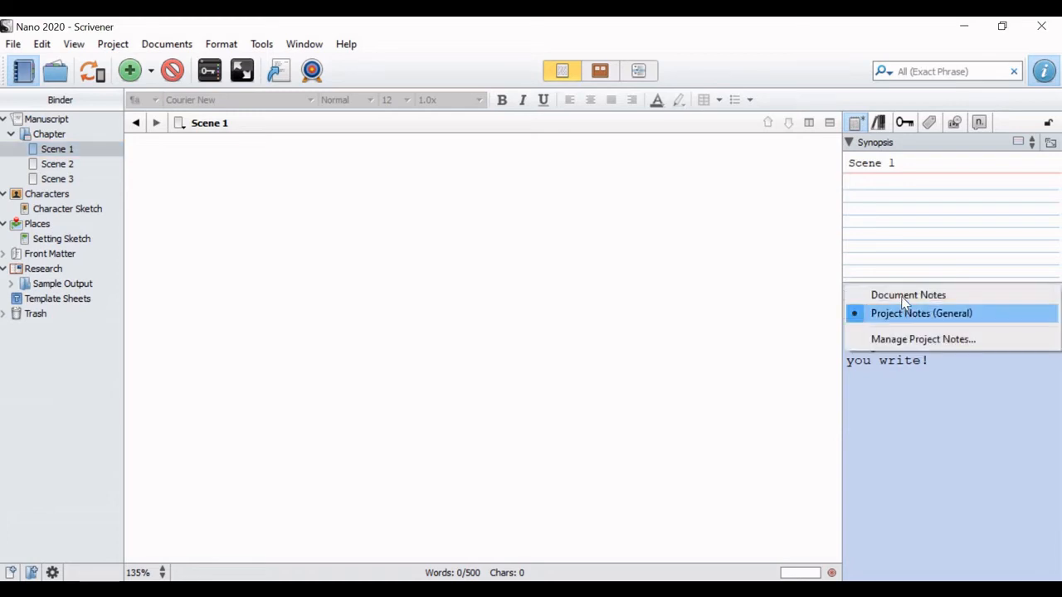
left_click(903, 296)
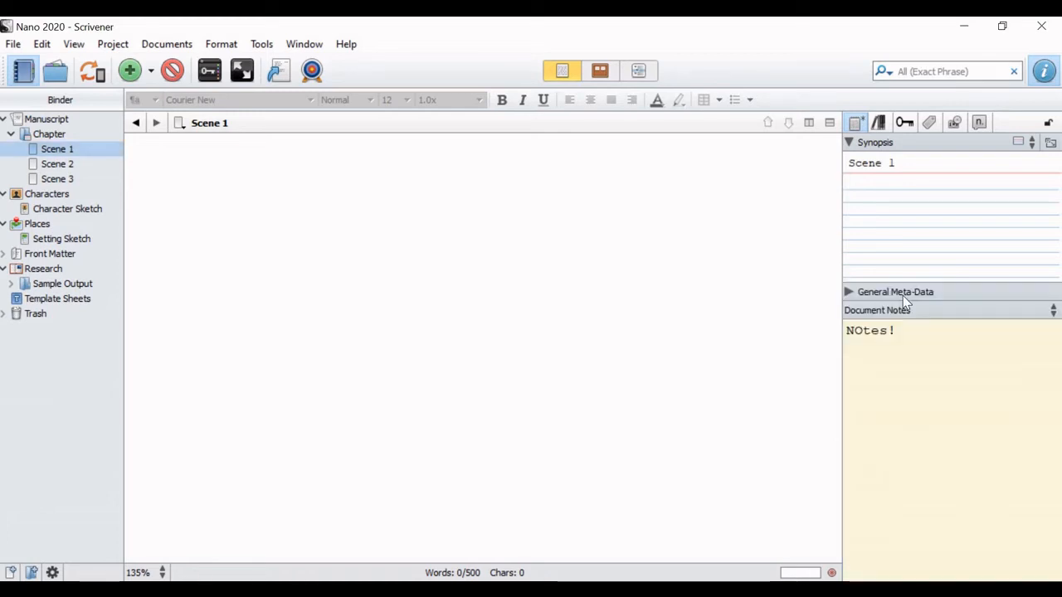
left_click(62, 167)
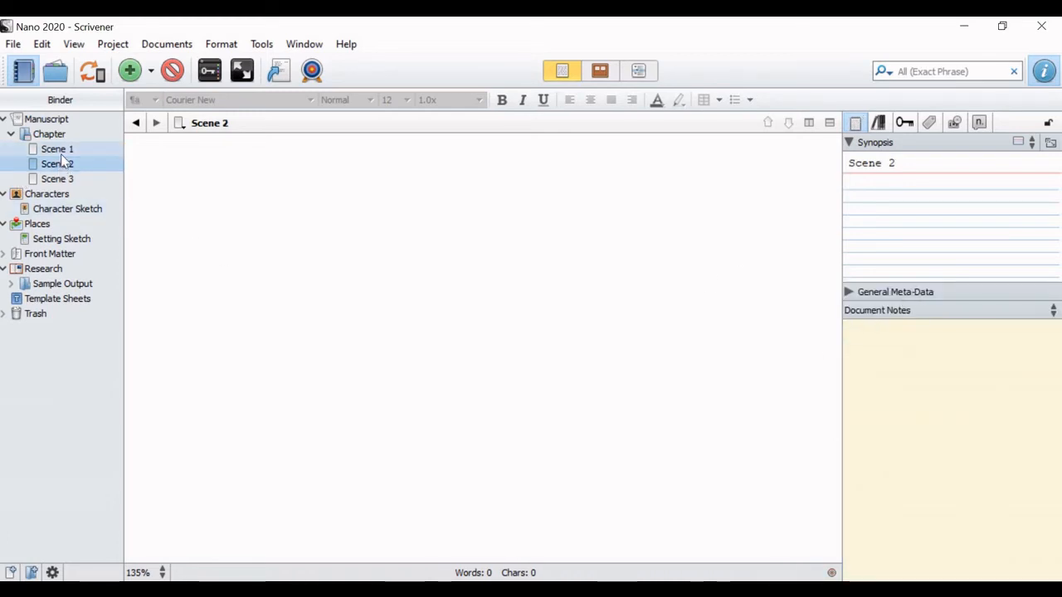
left_click(62, 153)
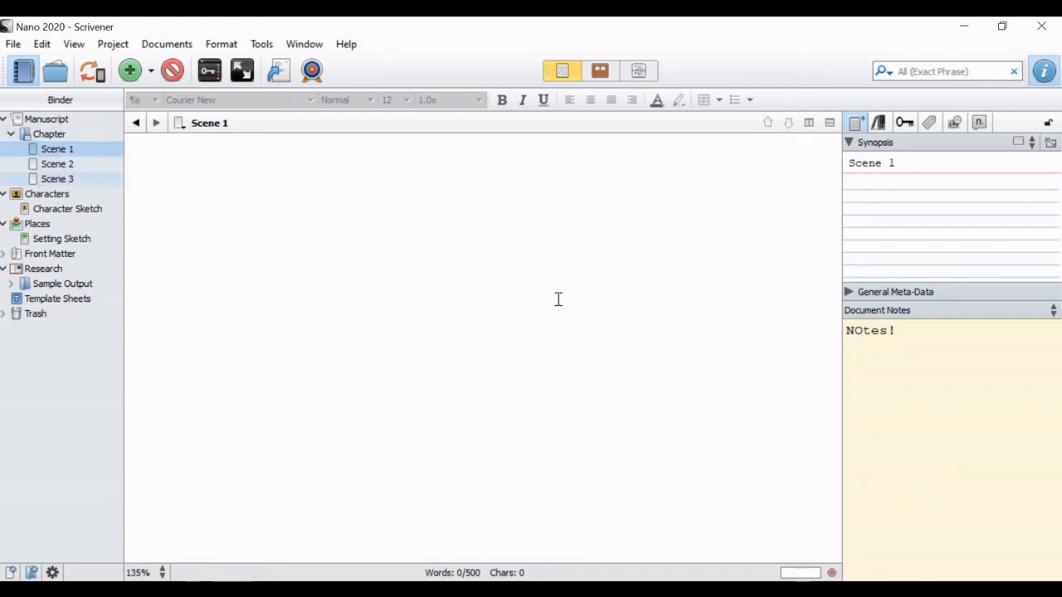
left_click(75, 167)
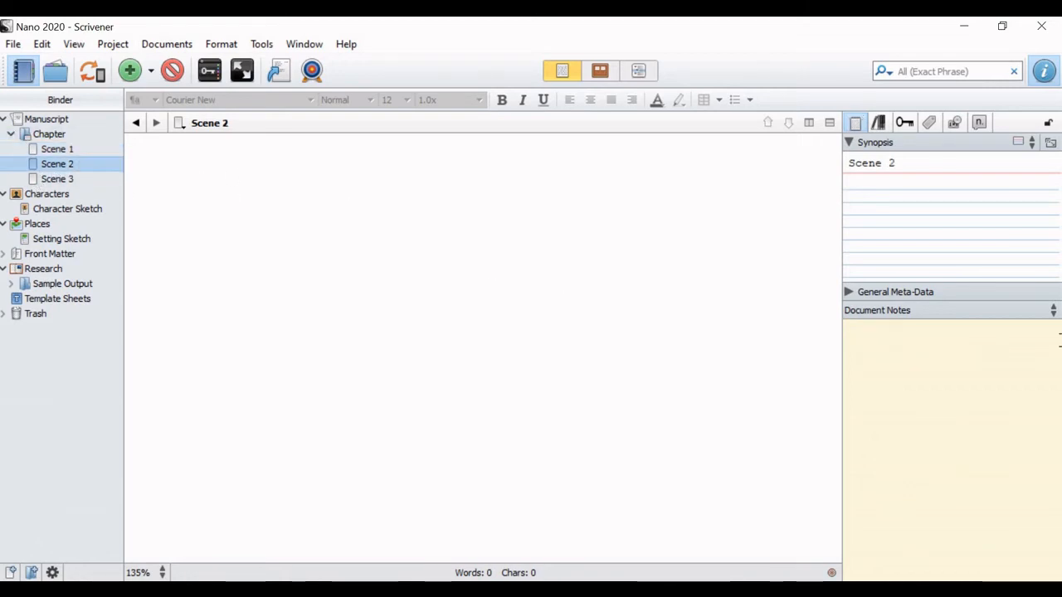
left_click(929, 309)
left_click(905, 332)
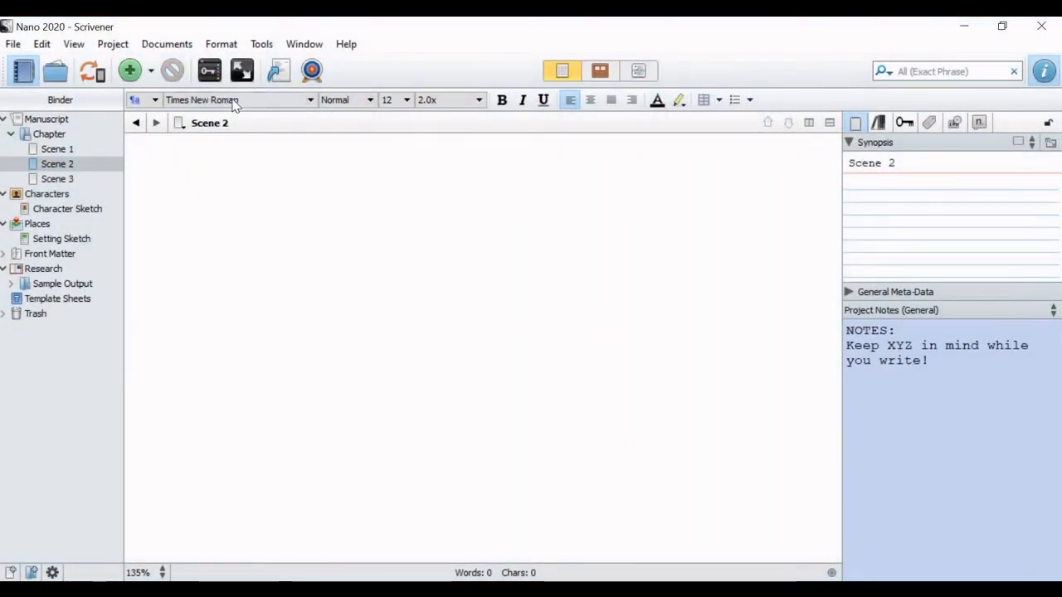
Step: Open the program options and review the General, Appearance, Corkboard and Navigation settings, including the general font categories
left_click(235, 100)
left_click(236, 101)
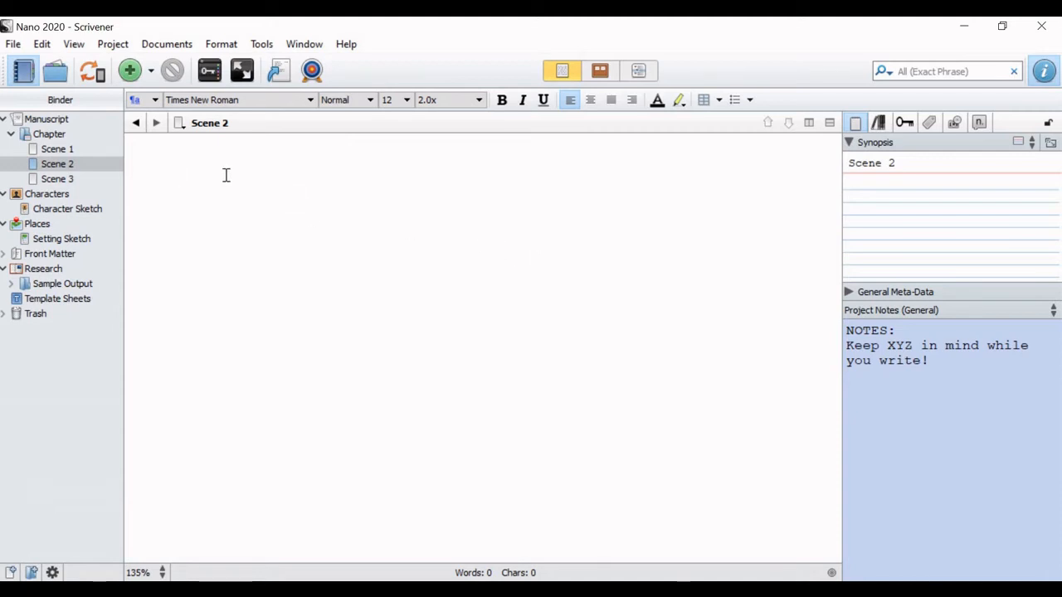
left_click(265, 47)
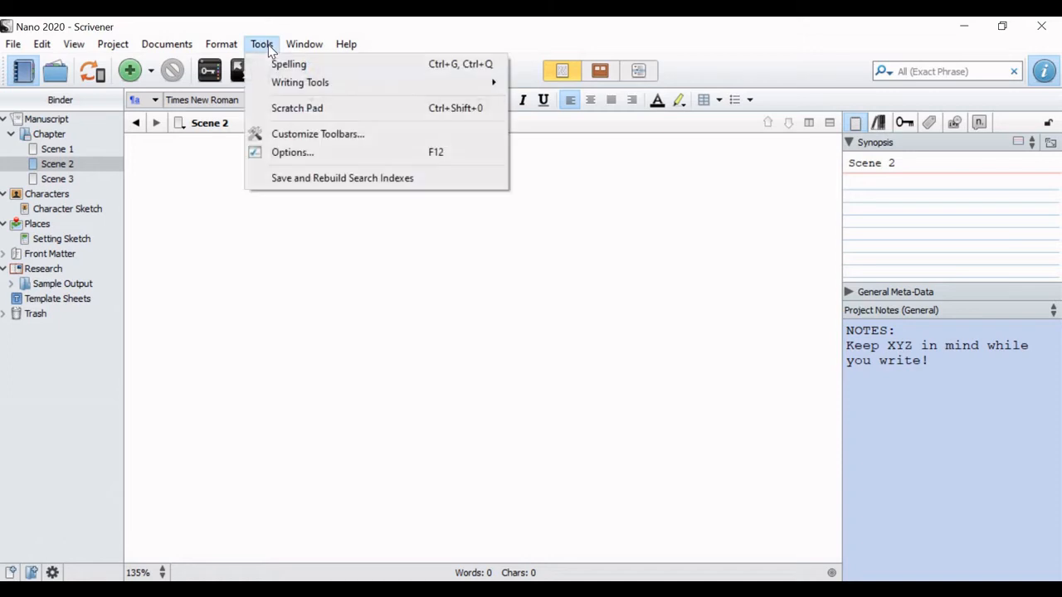
left_click(308, 153)
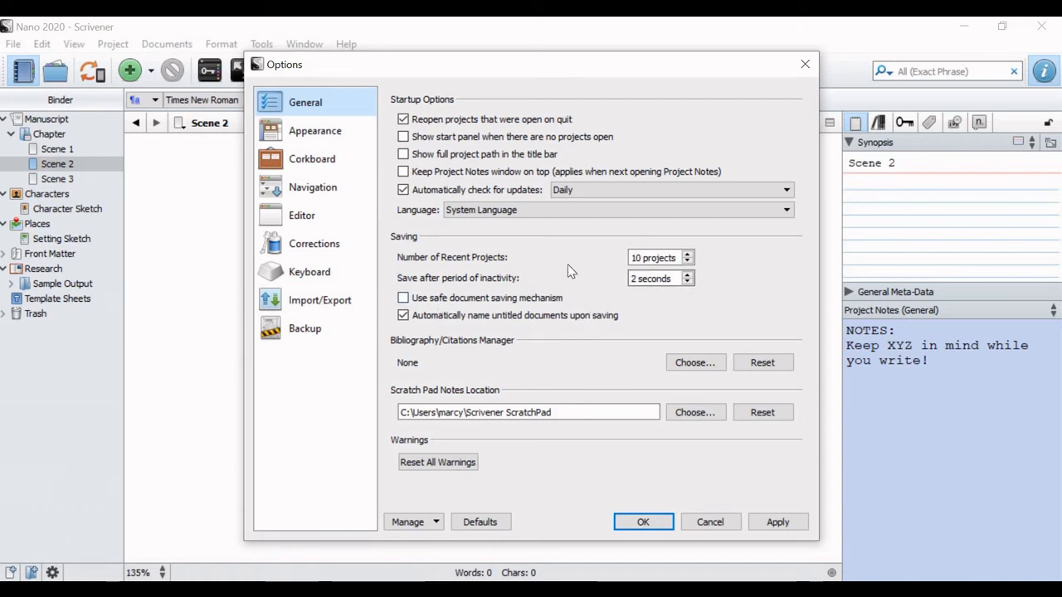
left_click(311, 134)
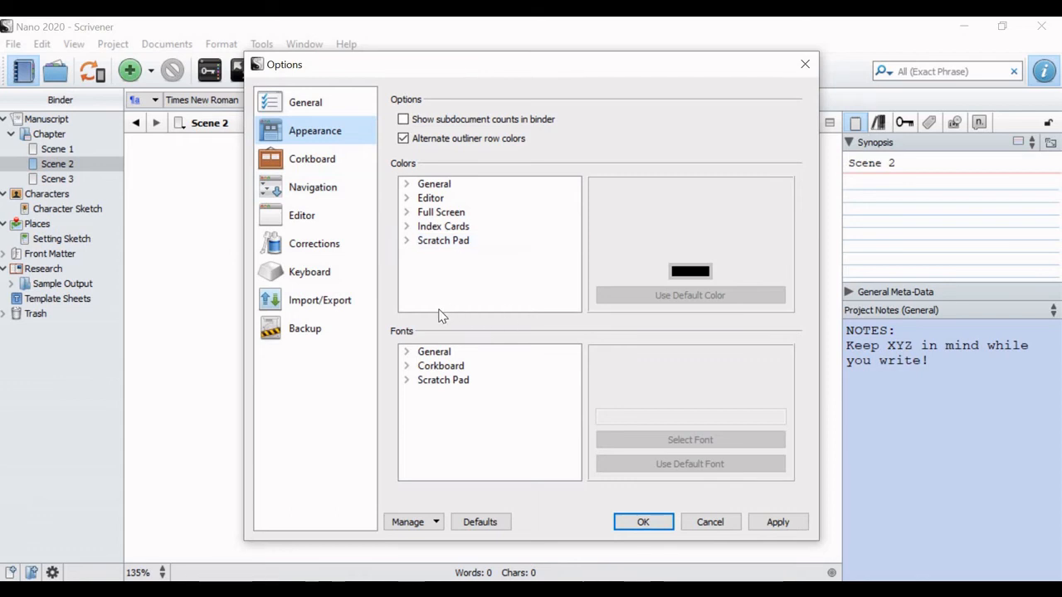
left_click(406, 352)
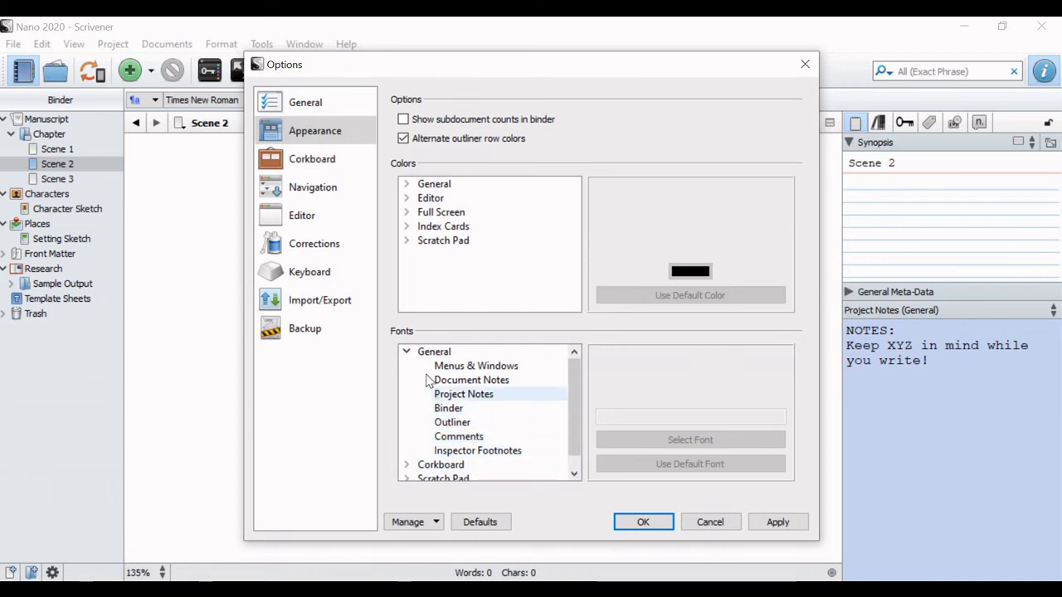
left_click(407, 351)
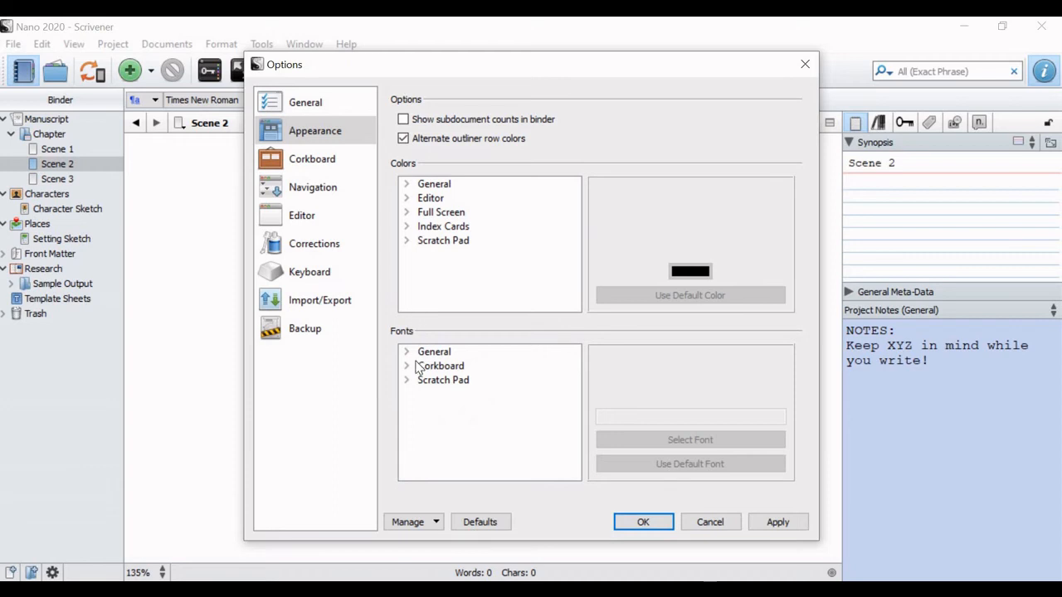
left_click(319, 160)
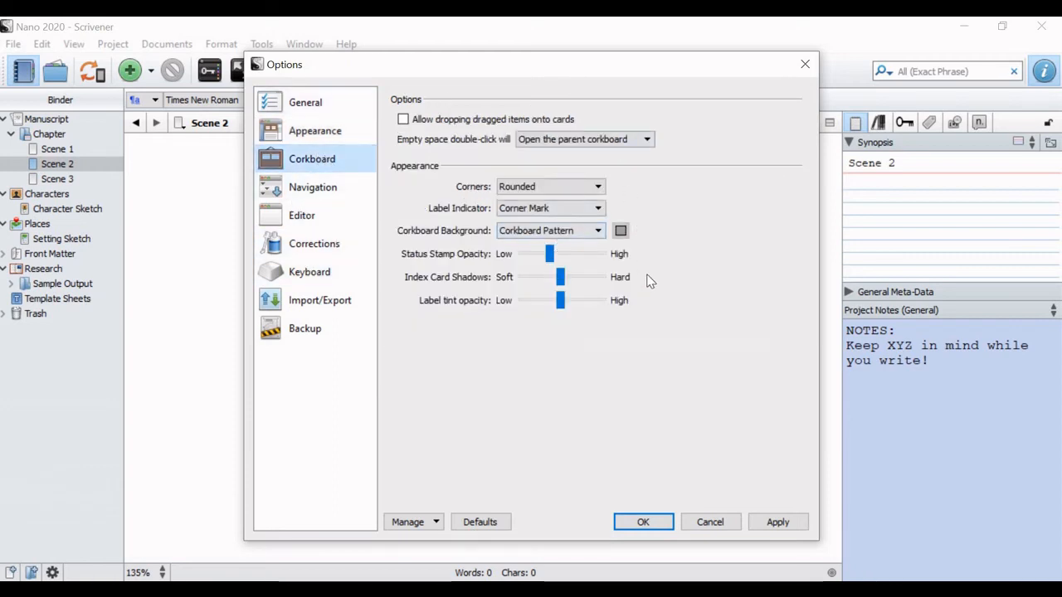
left_click(303, 184)
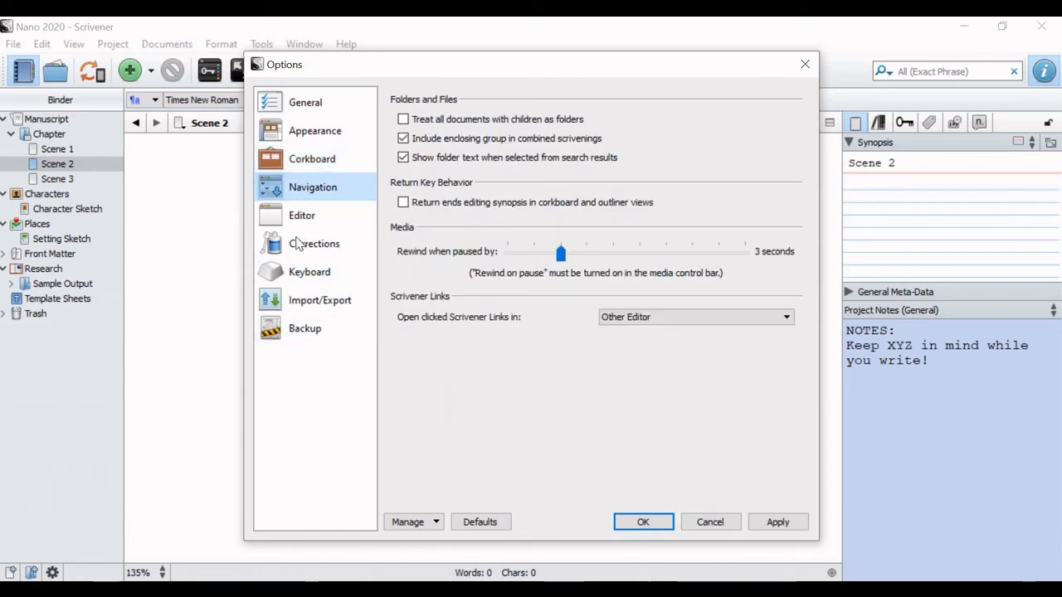
Step: Confirm Times New Roman, Normal, size 12 as the default main text font for new documents and apply the editor options
left_click(320, 223)
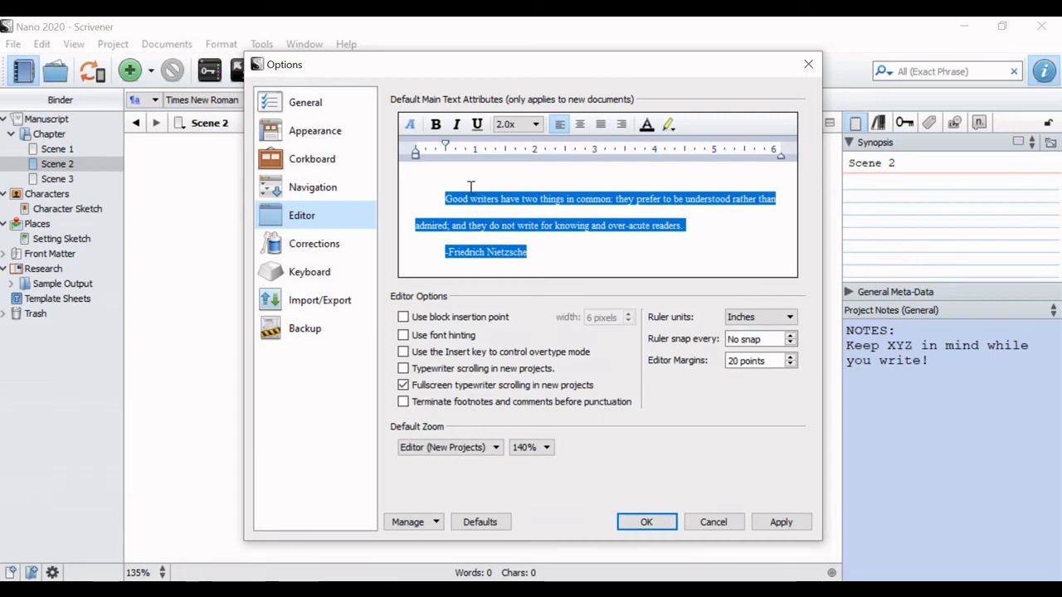
left_click(408, 129)
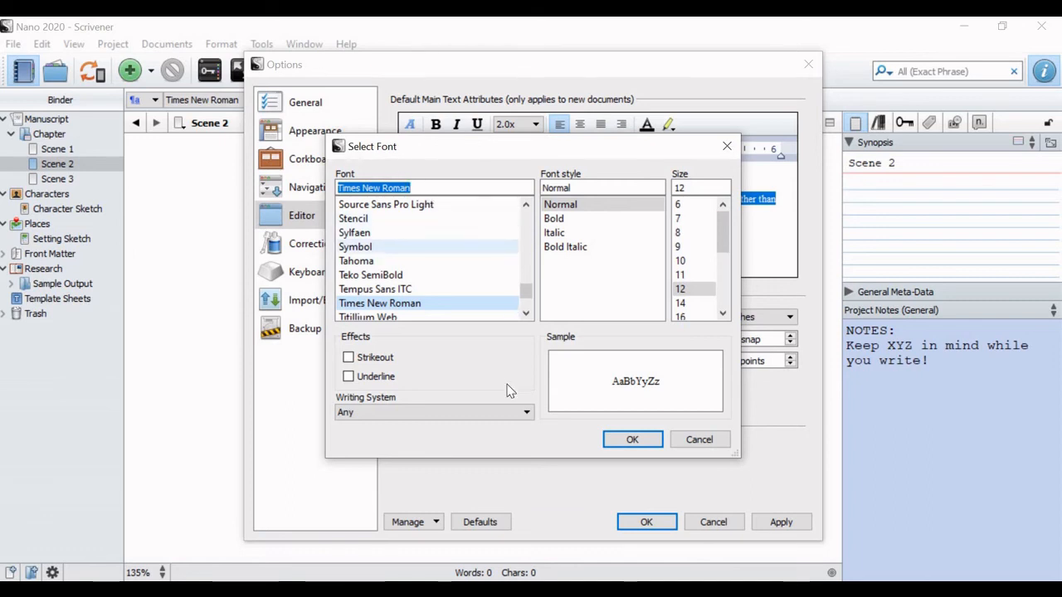
left_click(632, 441)
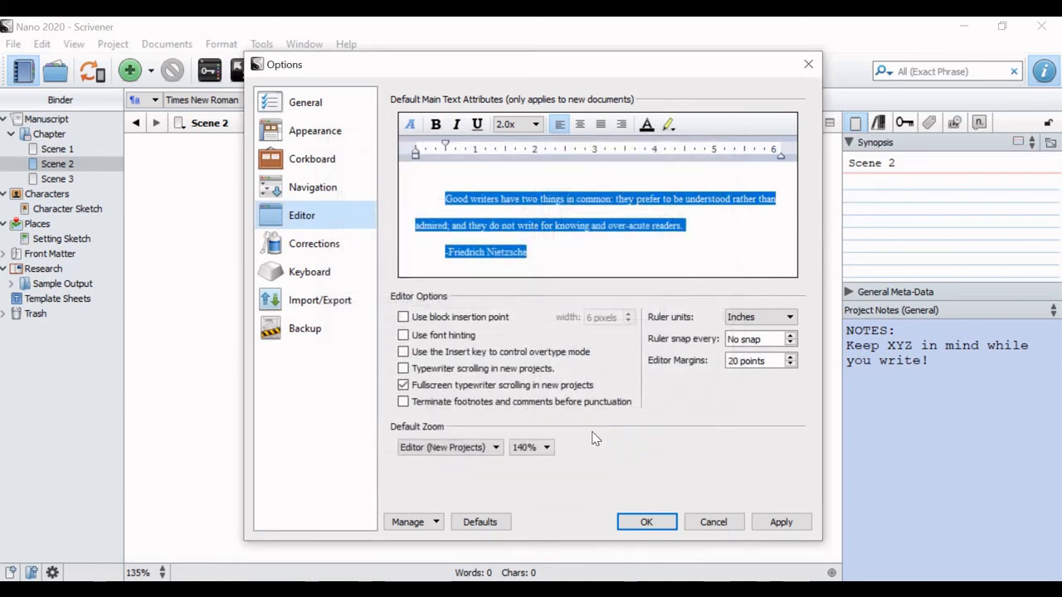
left_click(781, 523)
Step: Review the Corrections and Import/Export options, return to the Editor options, and accept the options dialog
left_click(340, 251)
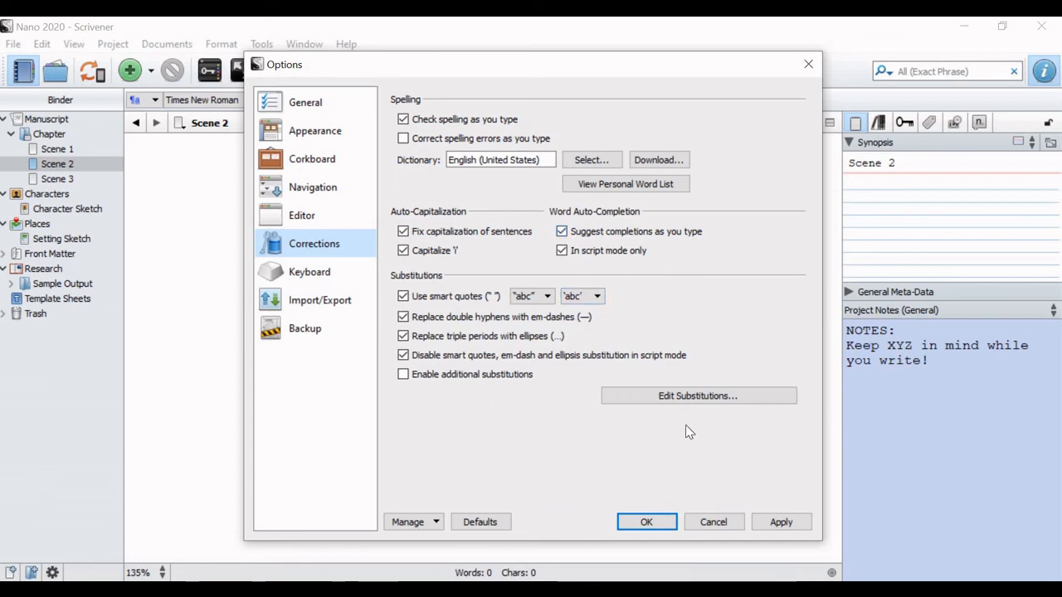
left_click(313, 290)
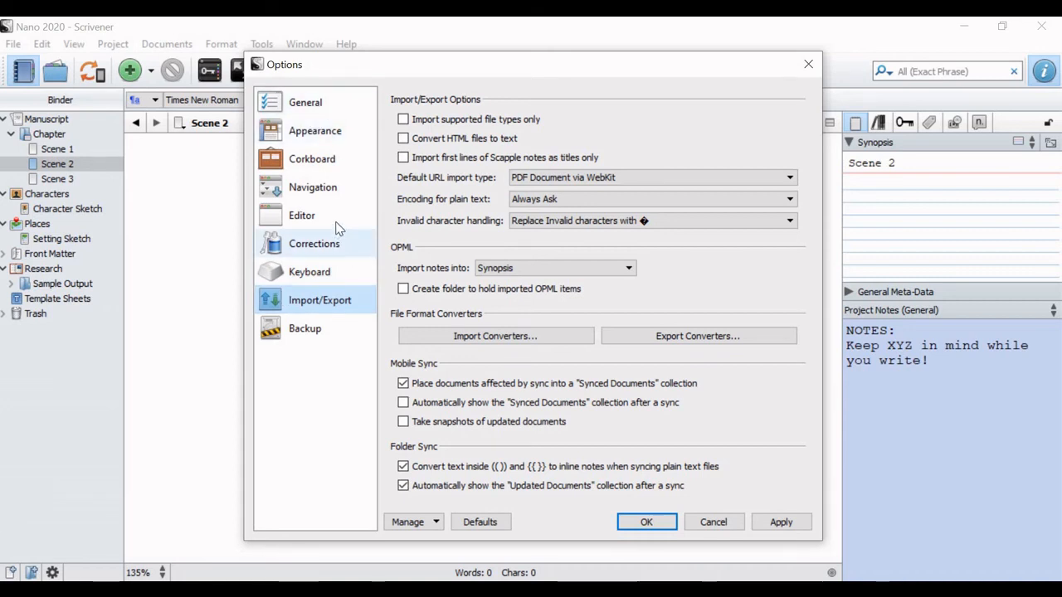
left_click(301, 215)
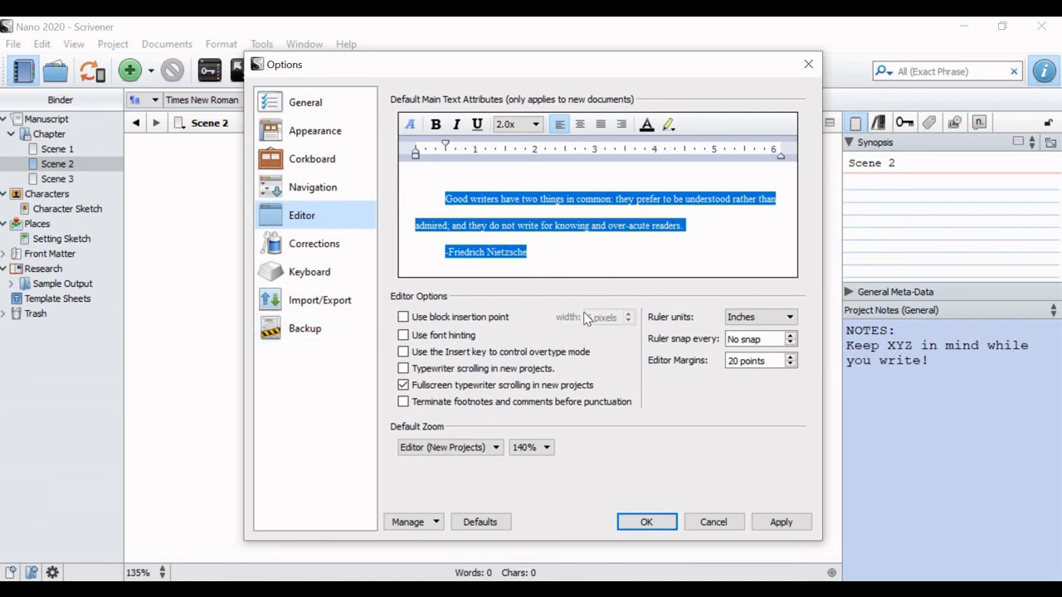
left_click(646, 521)
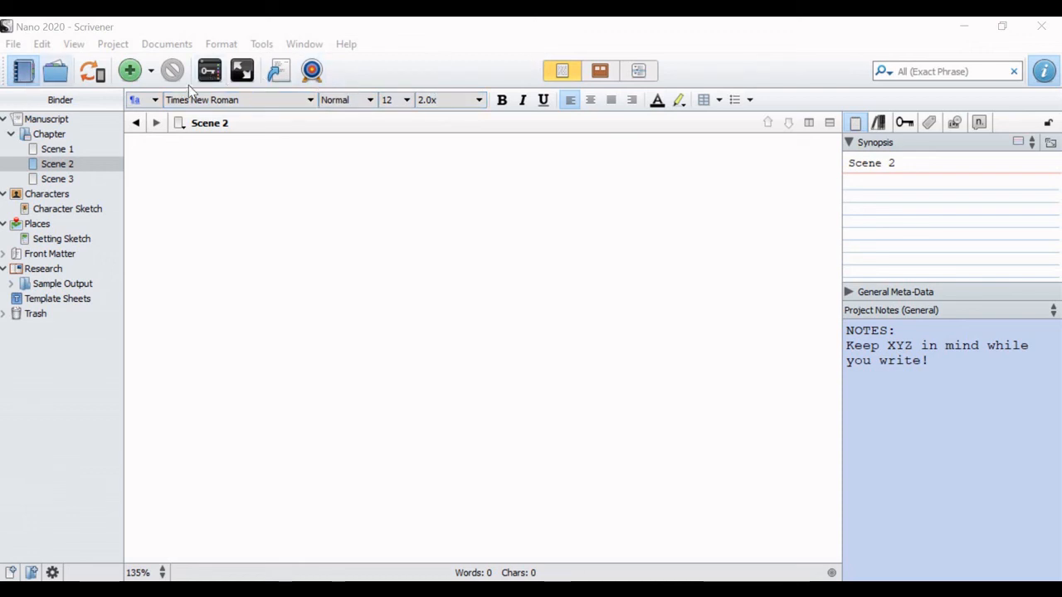
Step: Open the toolbar customization, review the available and current actions of the Format Toolbar and Main Toolbar, and accept the dialog
left_click(304, 29)
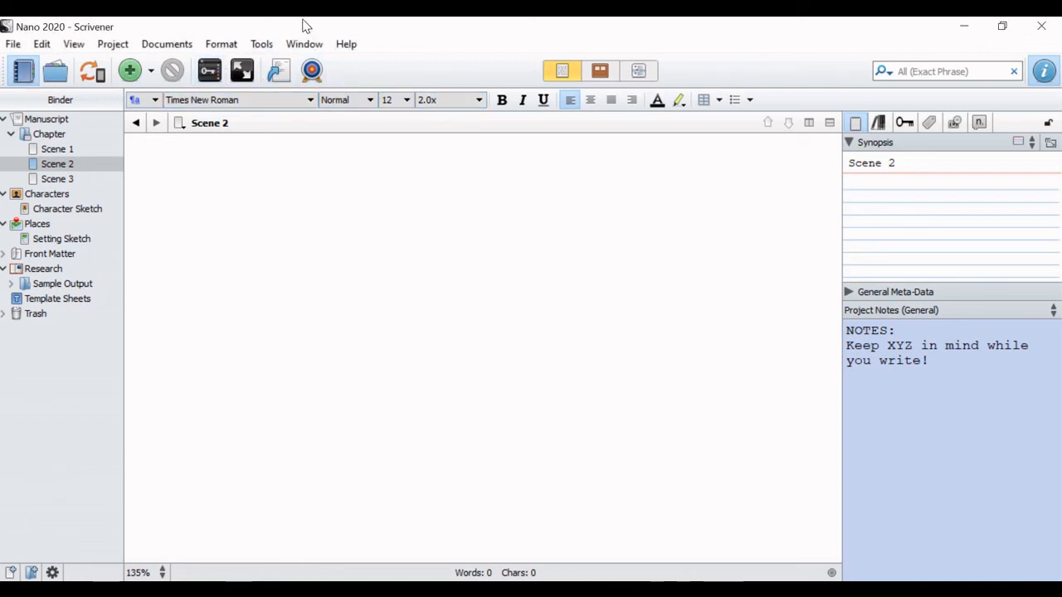
left_click(264, 48)
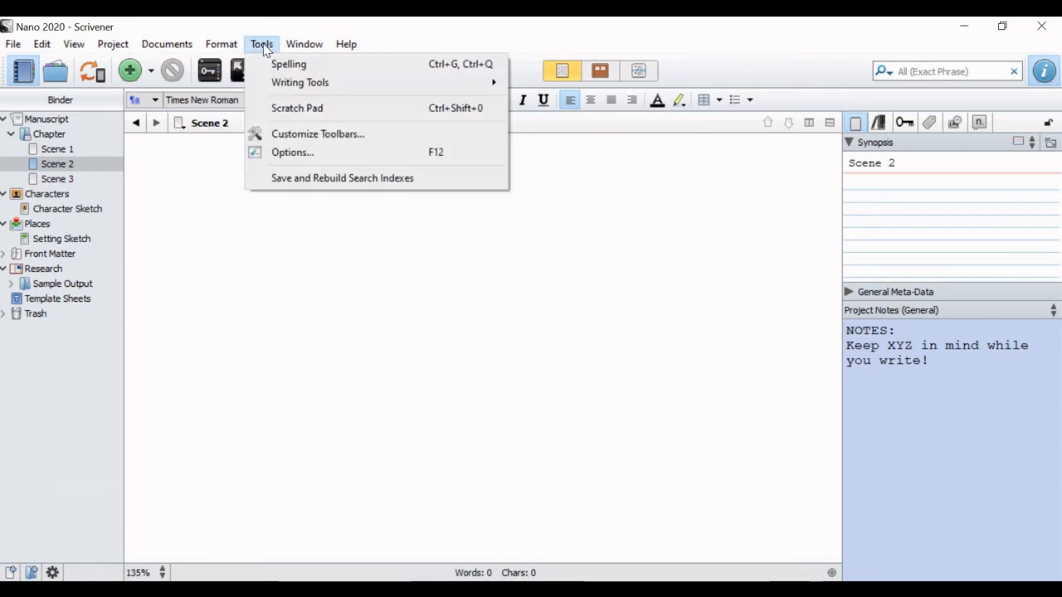
left_click(326, 136)
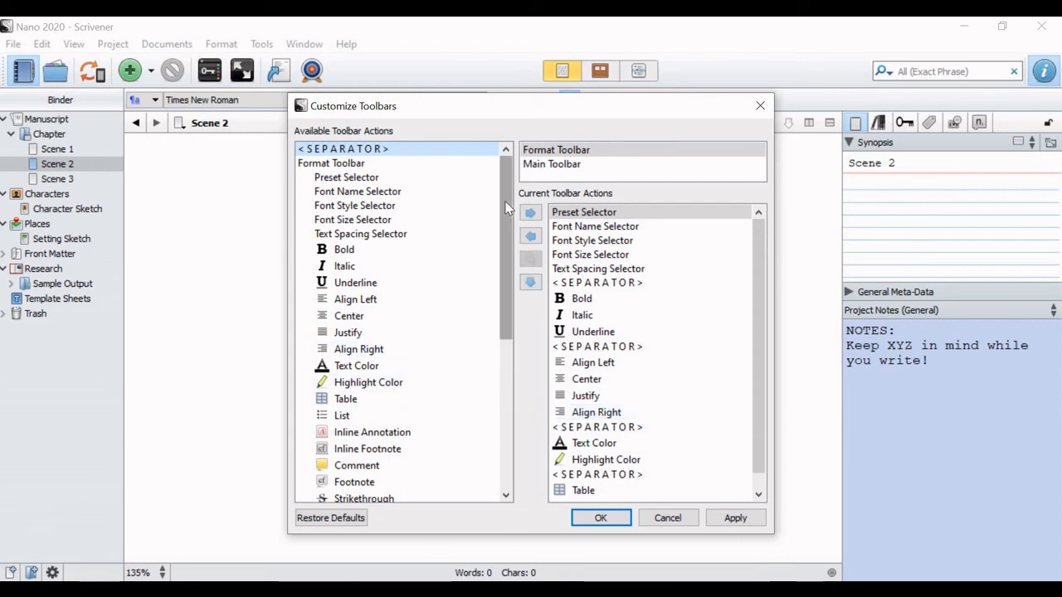
left_click(562, 153)
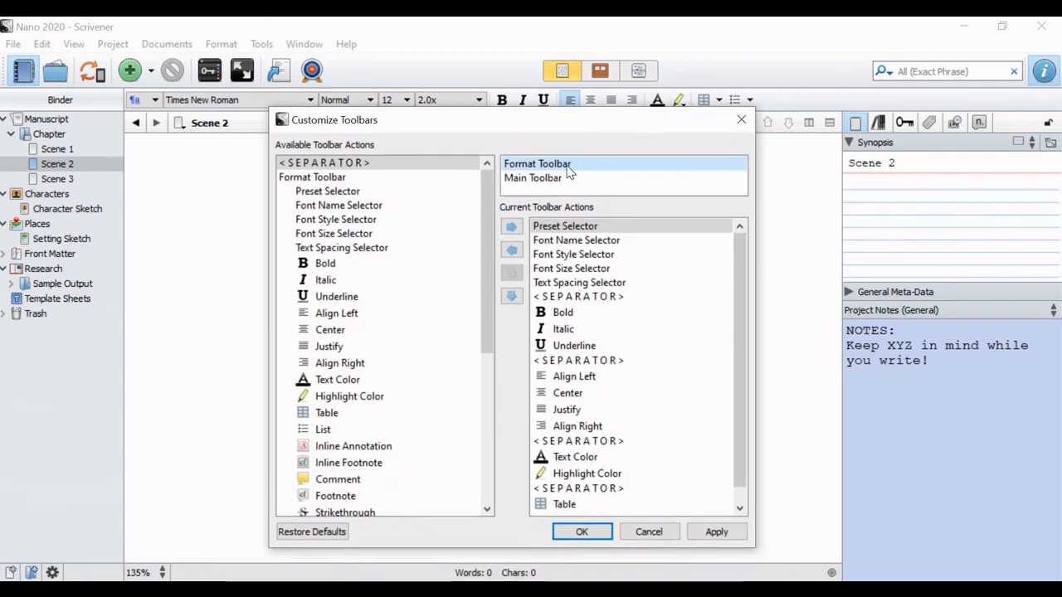
left_click(546, 181)
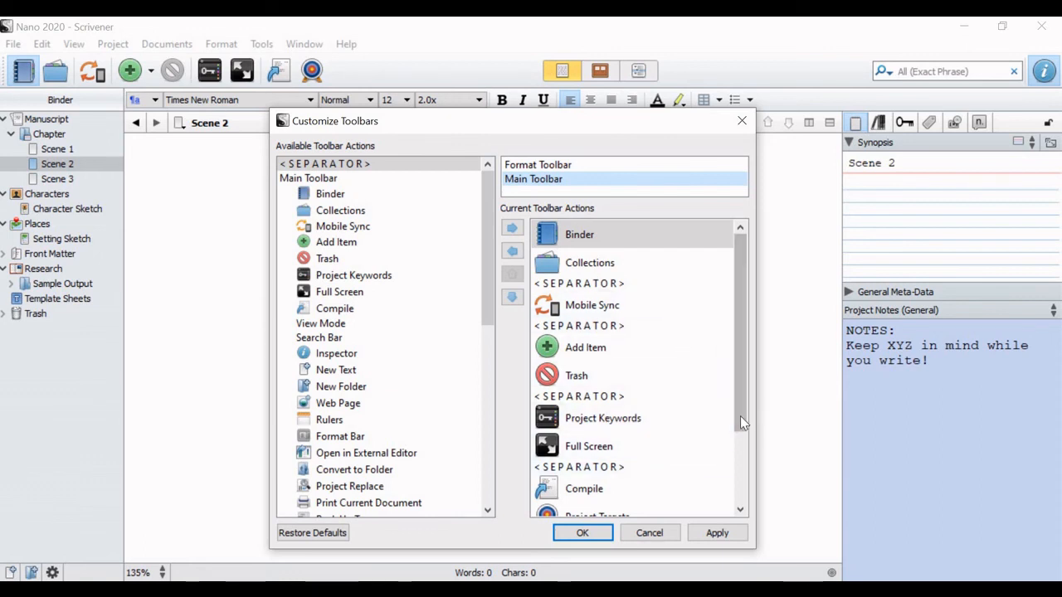
left_click_drag(743, 415, 680, 435)
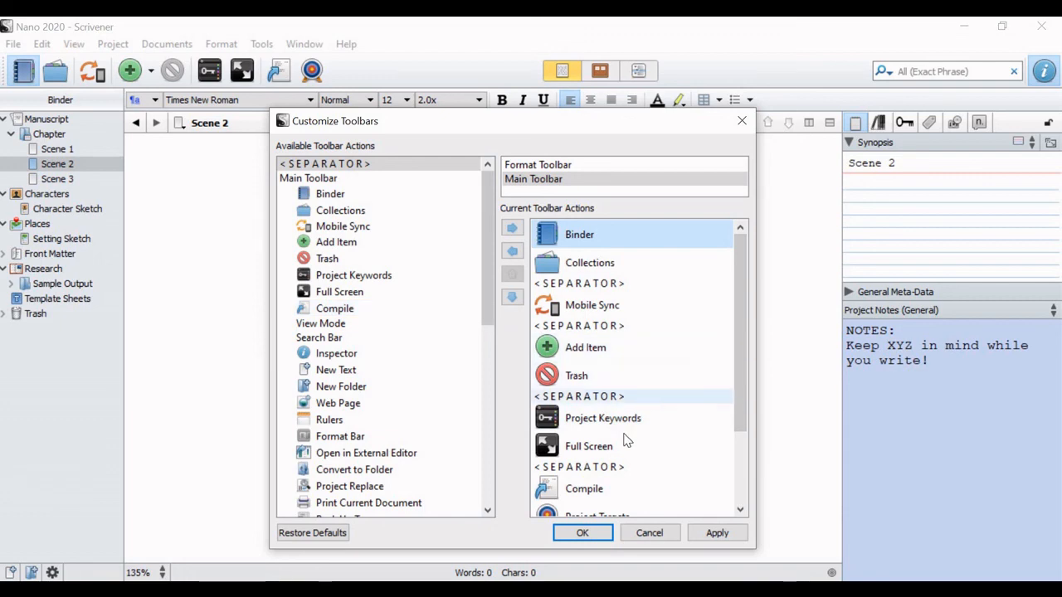
left_click_drag(489, 292, 514, 253)
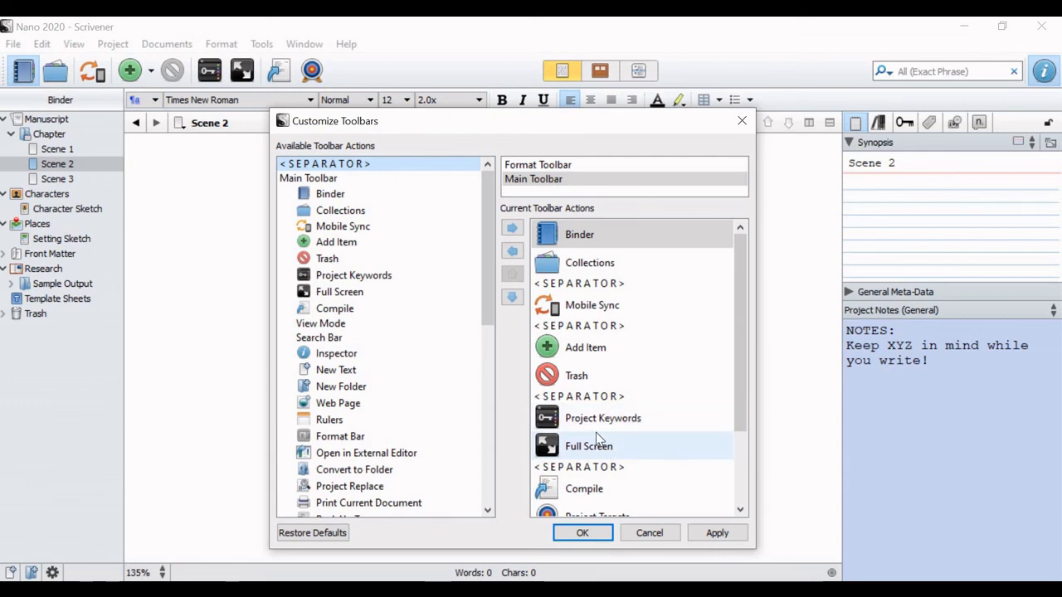
scroll(608, 445, "down", 1)
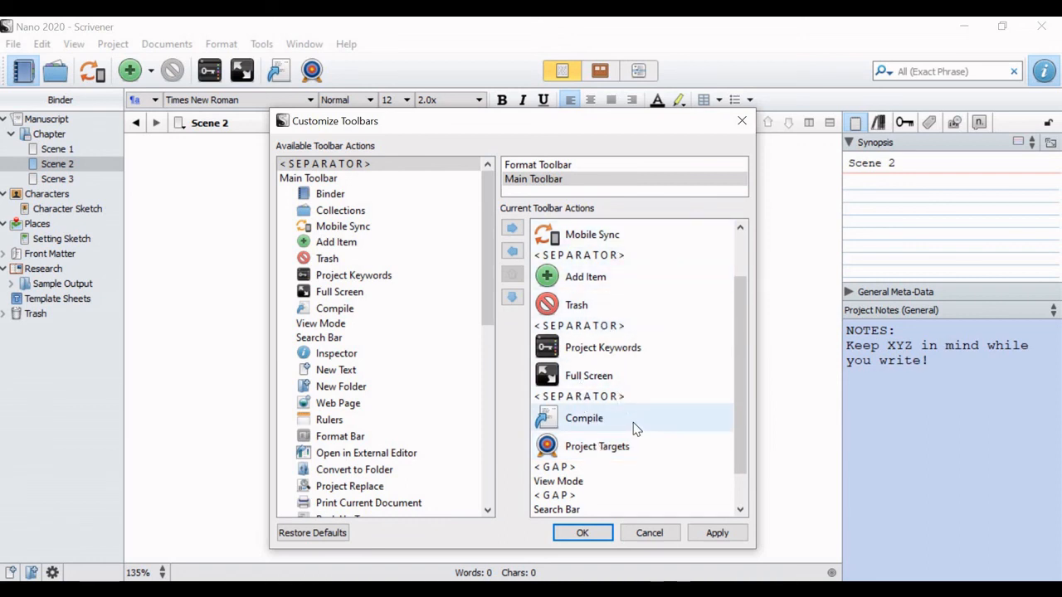
left_click(738, 244)
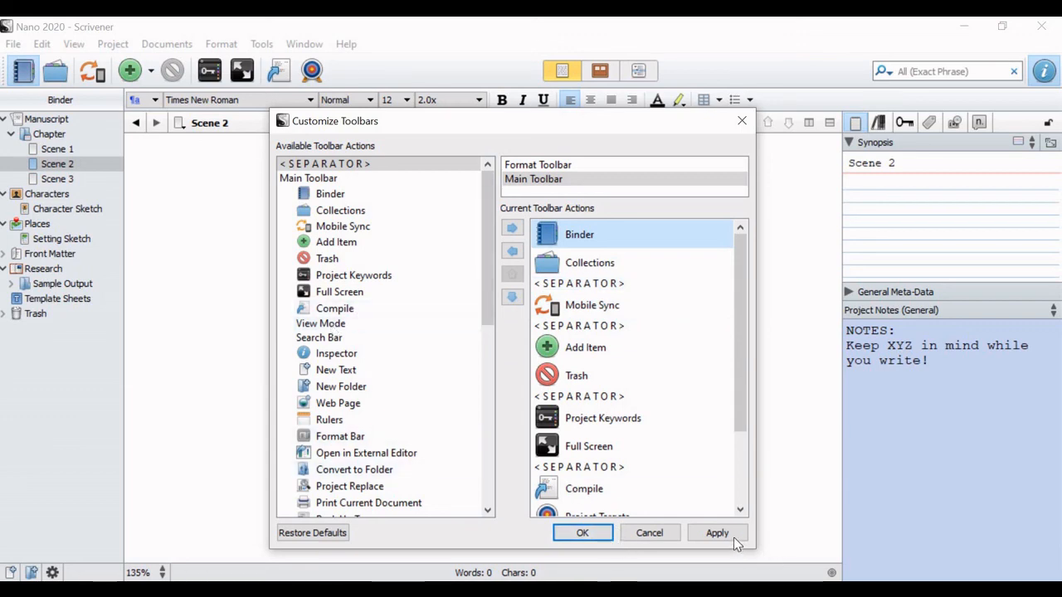
left_click(583, 534)
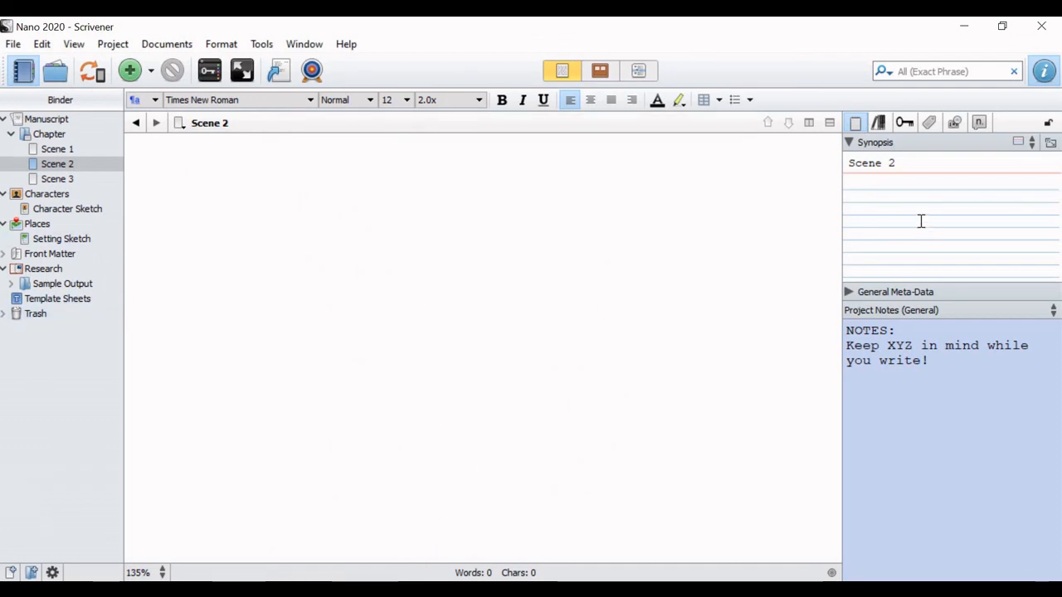
Step: Move Scene 1, Scene 2 and Scene 3 out of the Chapter folder directly under Manuscript, and send the emptied Chapter folder to the trash
left_click(43, 136)
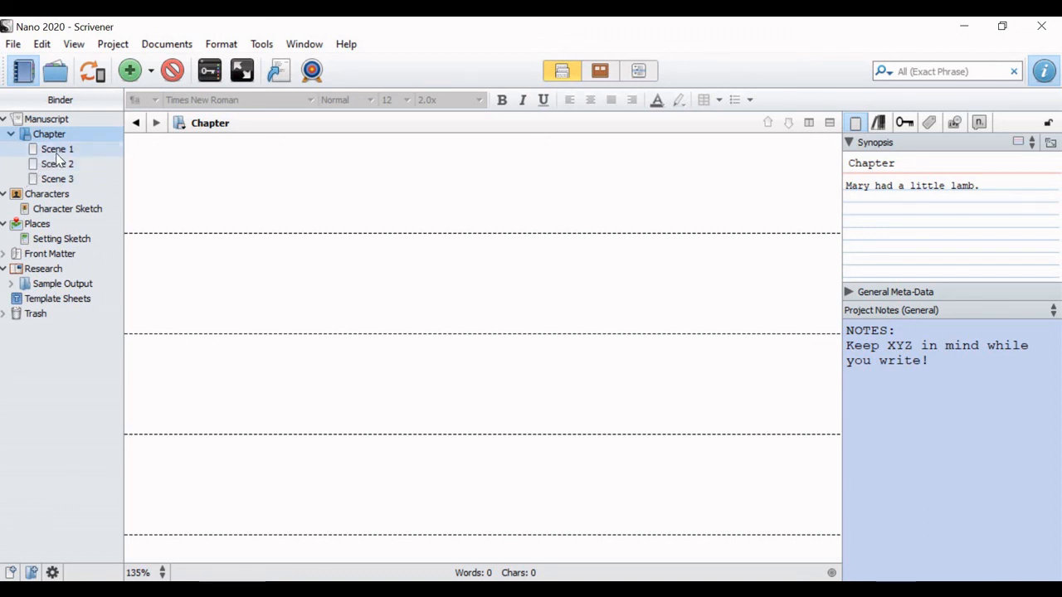
left_click_drag(56, 154, 27, 127)
left_click_drag(35, 163, 31, 143)
left_click_drag(55, 179, 34, 158)
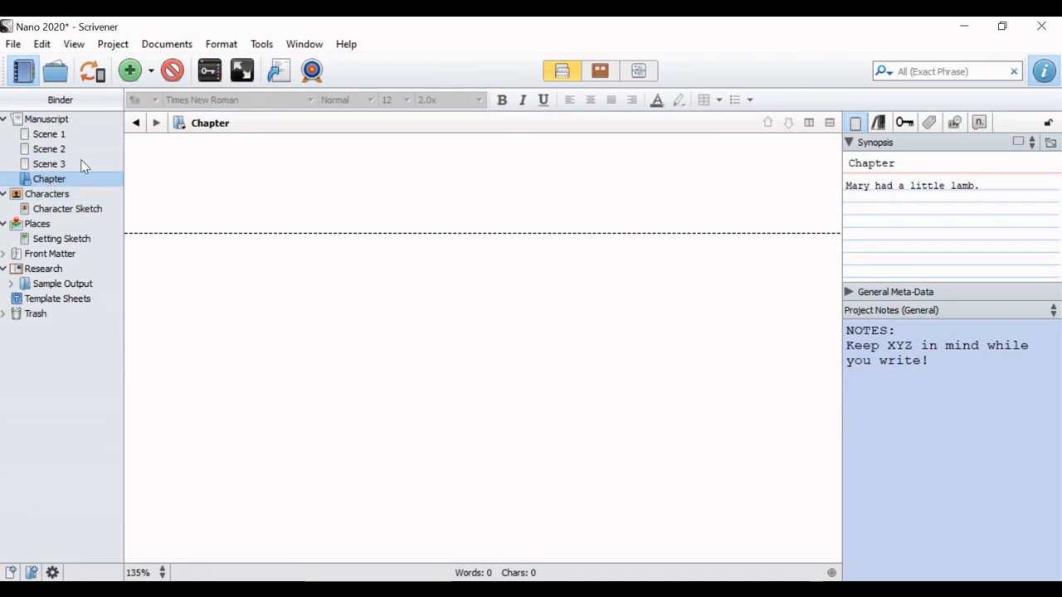
left_click(173, 71)
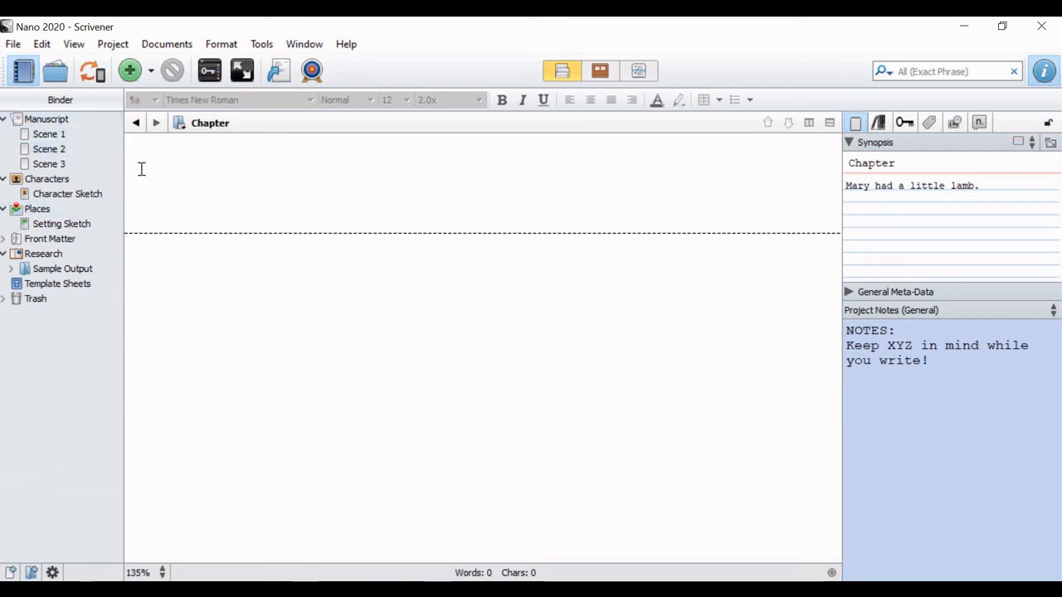
Step: Rename the manuscript documents Scene 1, Scene 2 and Scene 3 as Chapter 1, Chapter 2 and Chapter 3
double_click(52, 134)
double_click(53, 134)
type("Chapter")
key("Return")
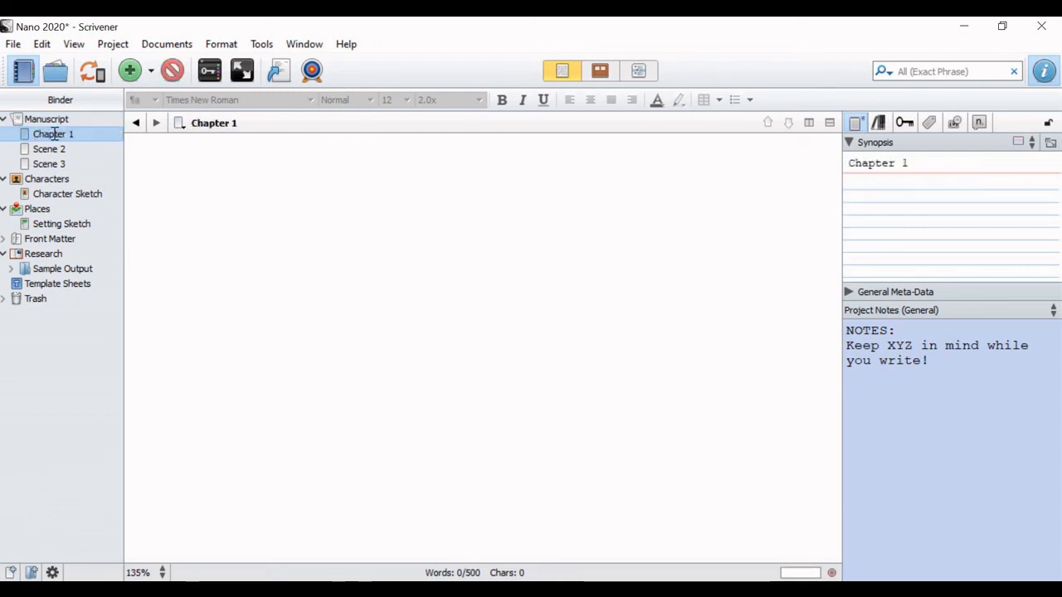
double_click(49, 150)
double_click(50, 150)
type("Chapter")
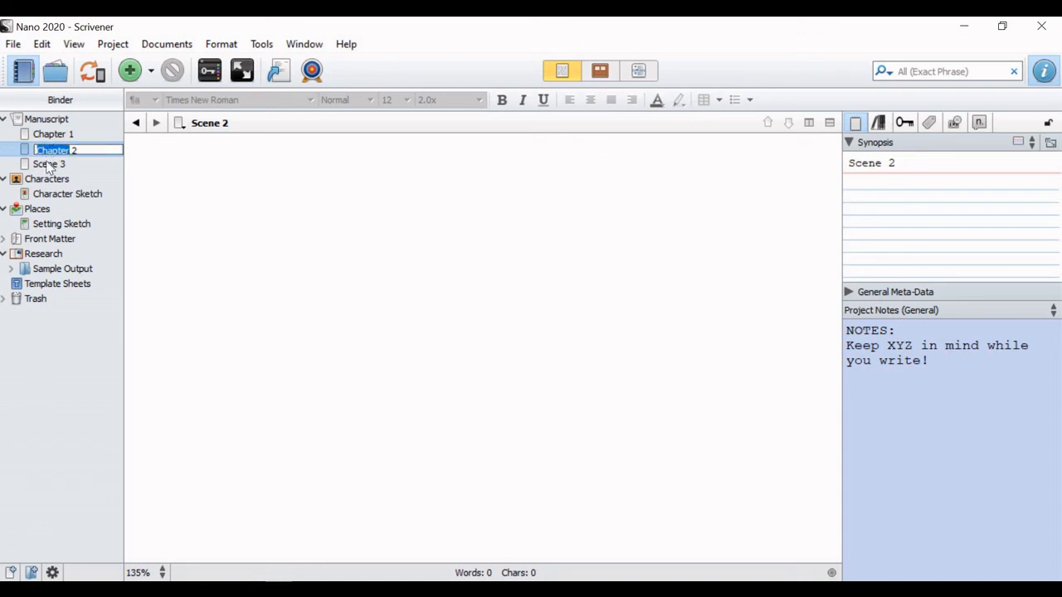
left_click(45, 164)
left_click(45, 165)
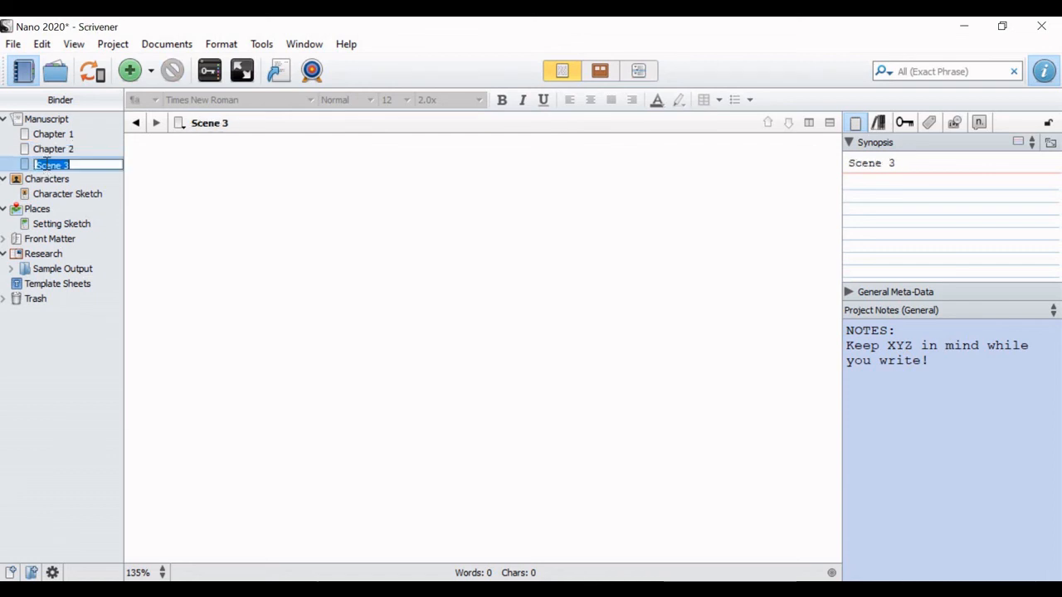
double_click(47, 167)
type("Chapter")
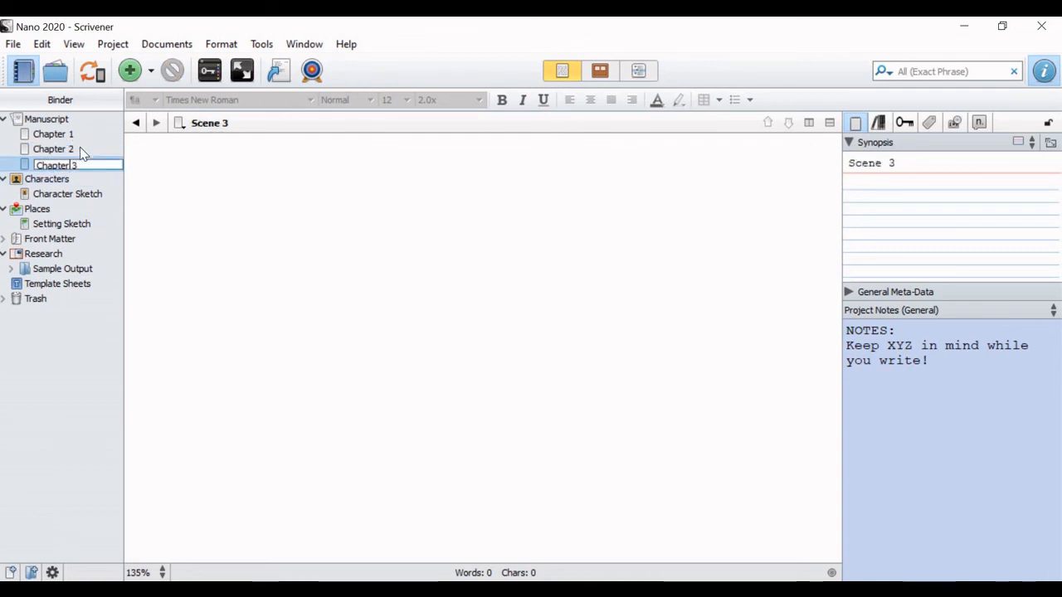
Step: Write "Mary had a little lamb." as the synopsis of Chapter 2
left_click(78, 149)
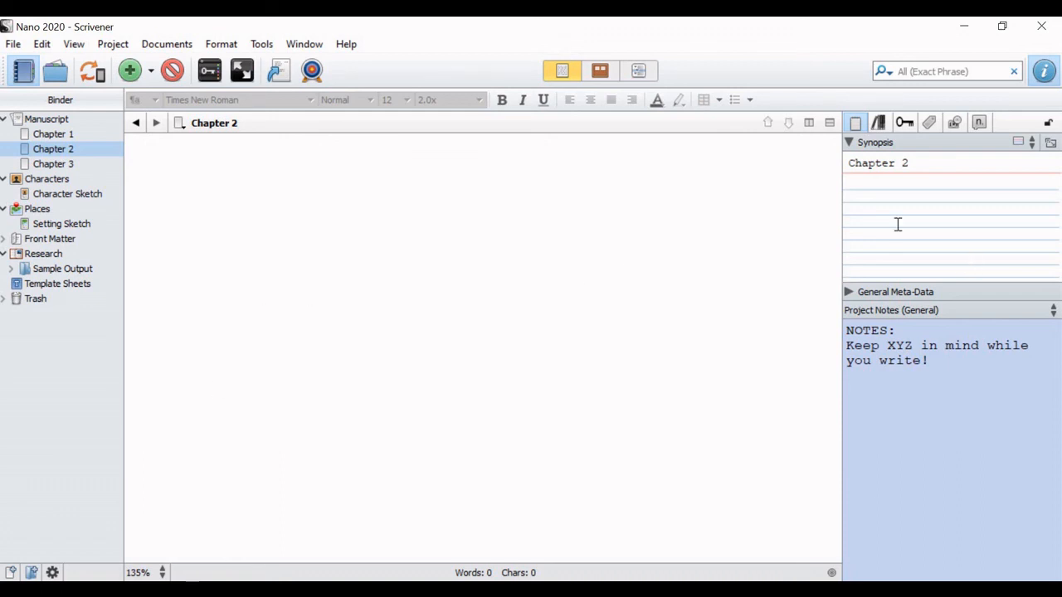
left_click(886, 184)
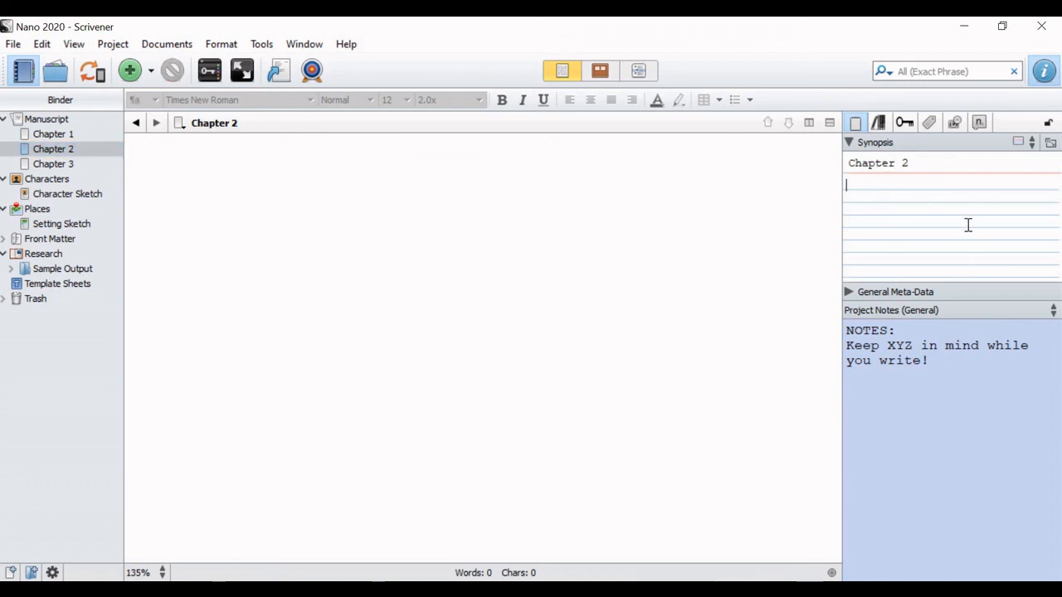
type("Mary had a")
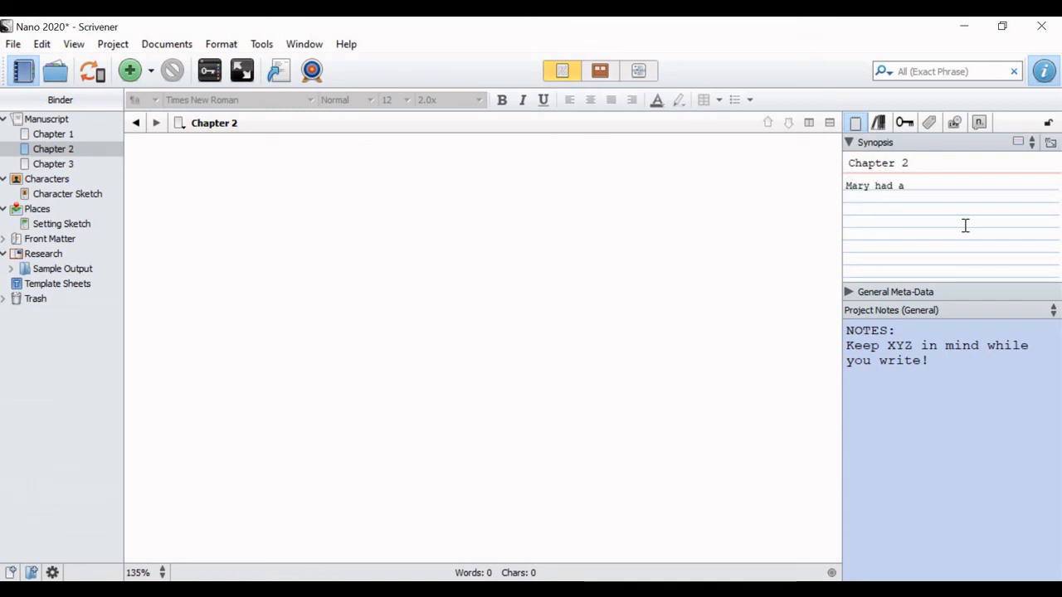
type(" little lamb.")
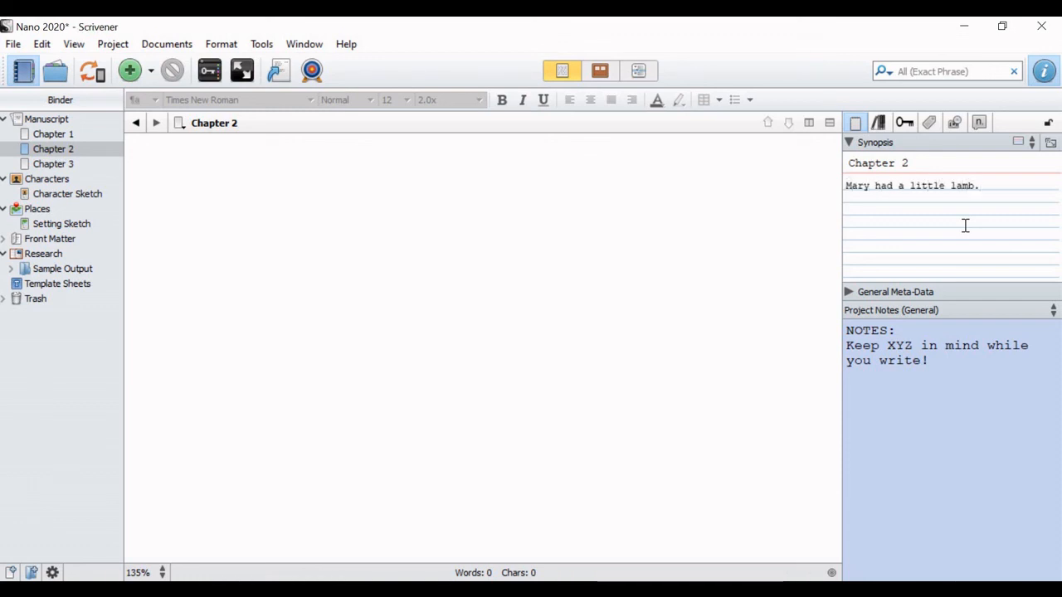